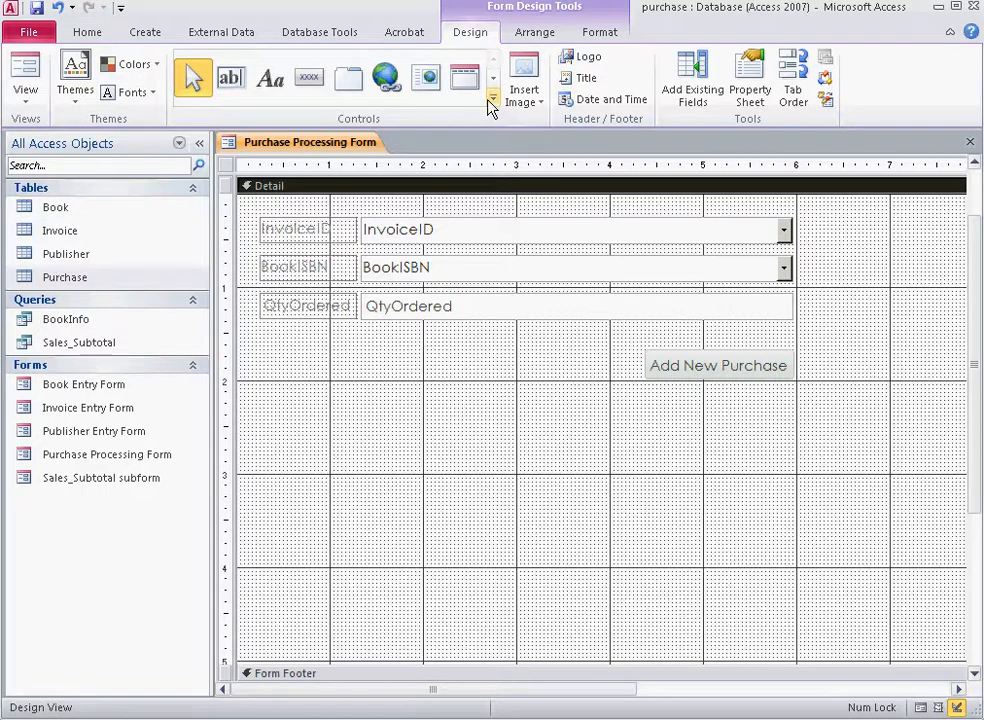
Step: Insert a subform below the Add New Purchase control in the Detail section, based on existing tables and queries
left_click(492, 104)
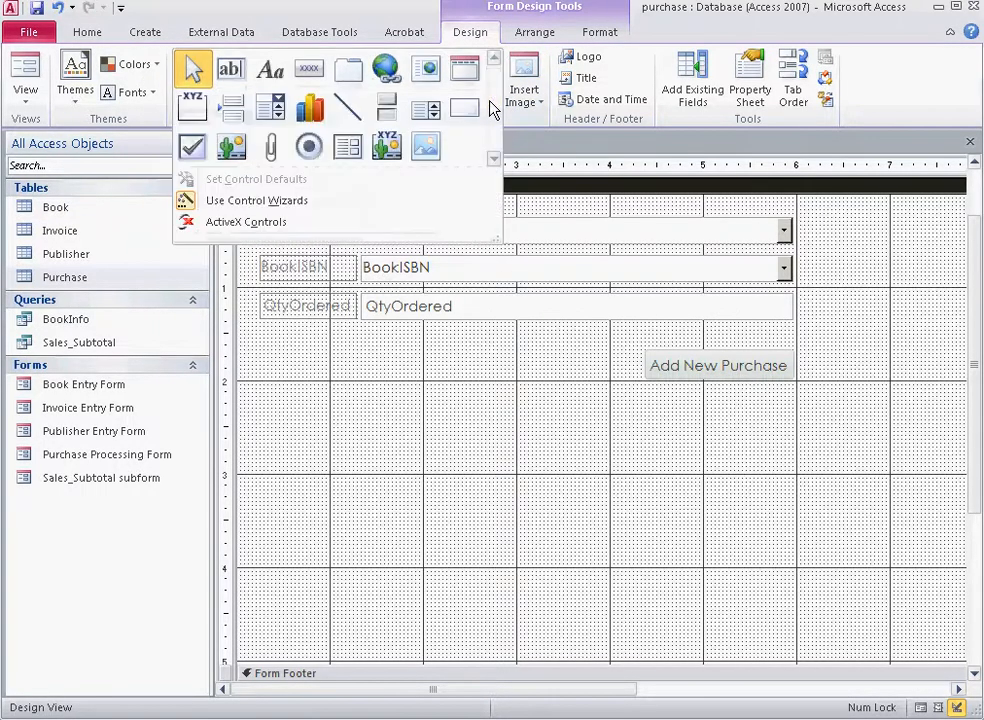
left_click(345, 148)
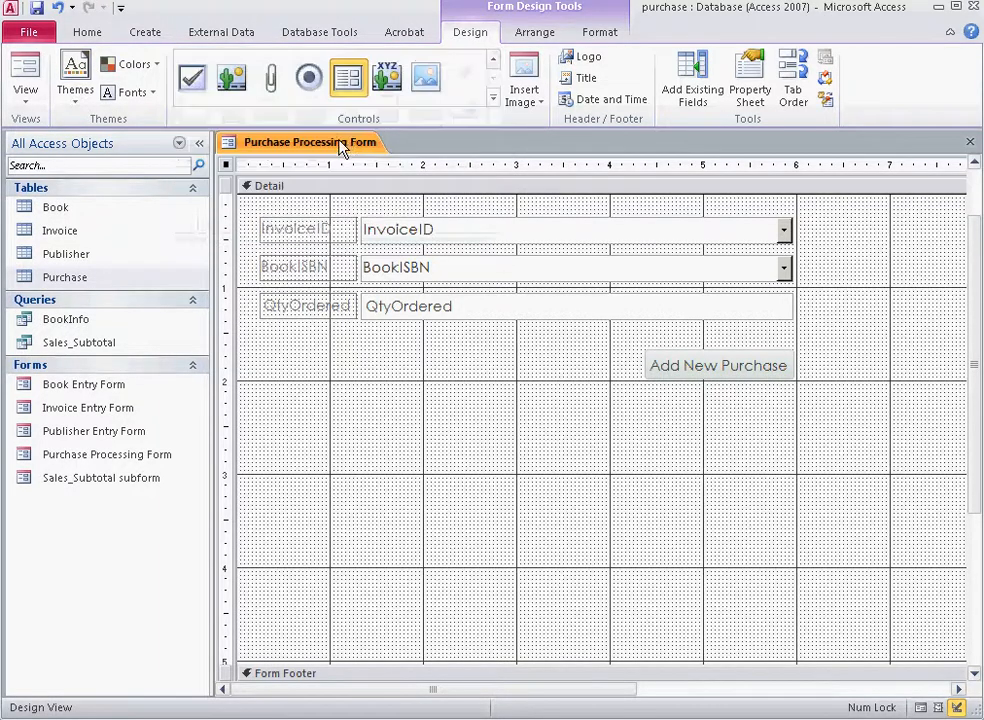
left_click(270, 410)
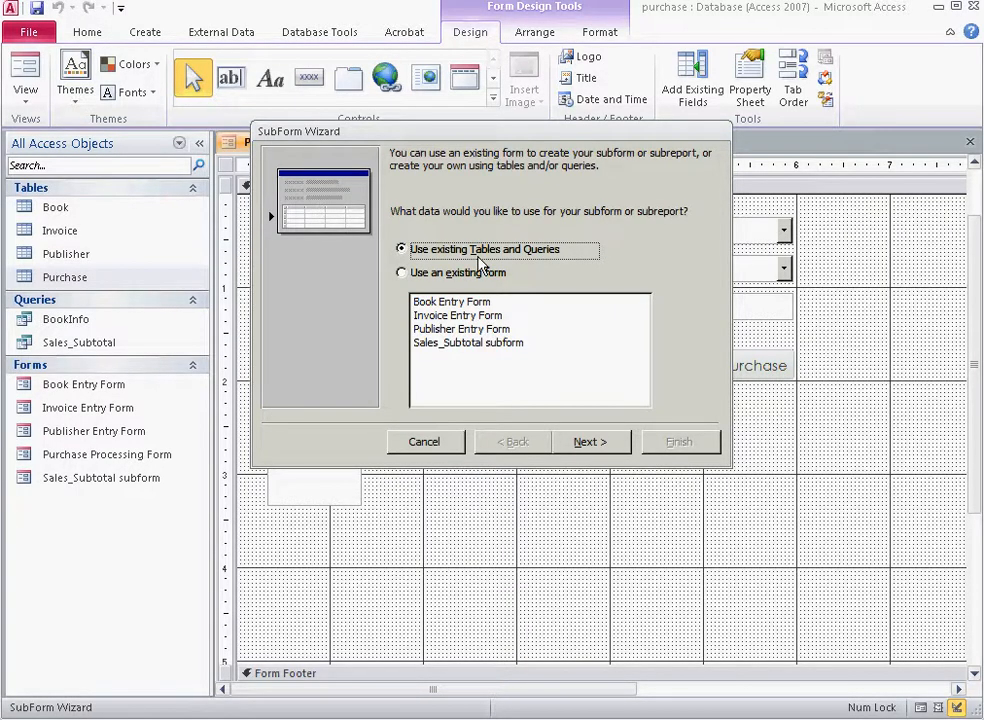
left_click(588, 440)
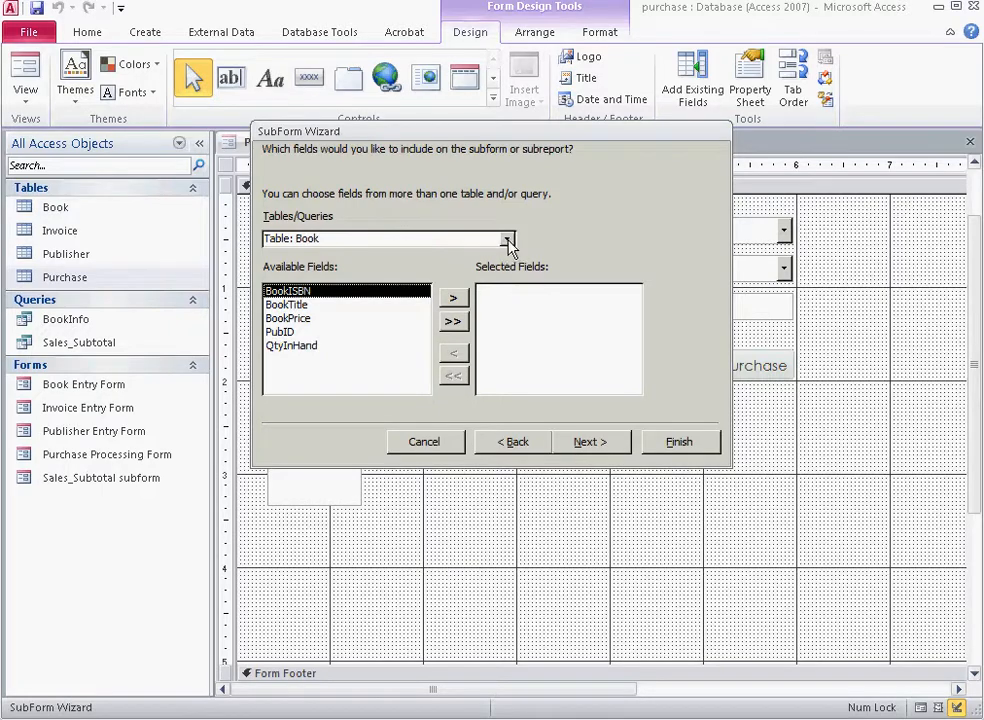
Step: Include InvoiceID from the Invoice table and BookISBN and BookTitle from the Book table in the subform
left_click(507, 239)
left_click(377, 269)
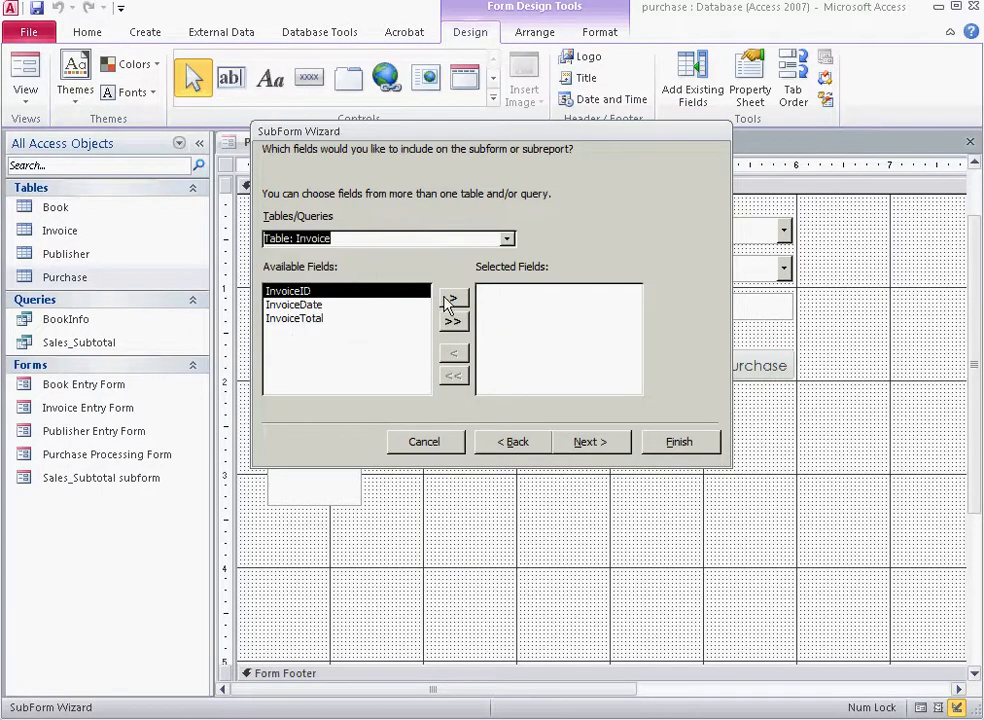
left_click(455, 300)
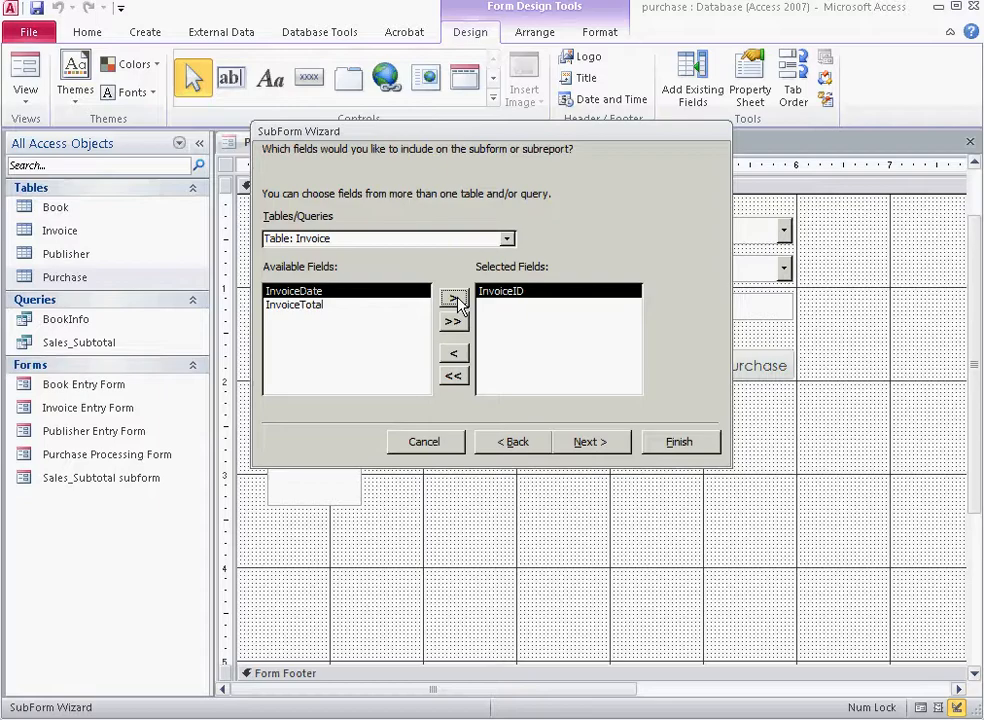
left_click(507, 239)
left_click(320, 256)
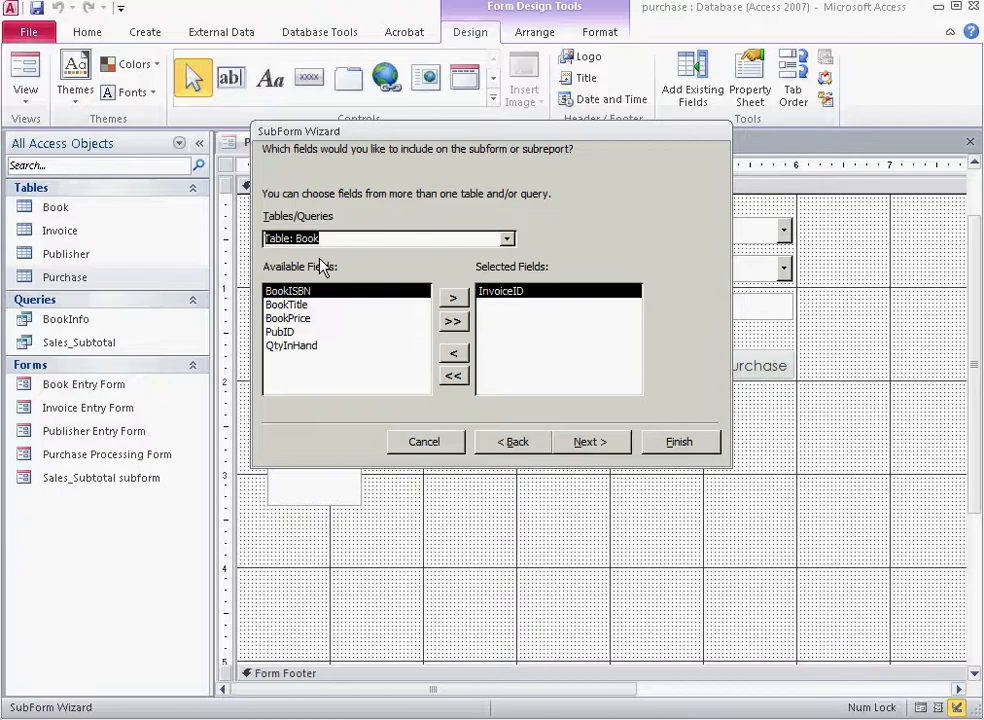
left_click(456, 300)
left_click(458, 301)
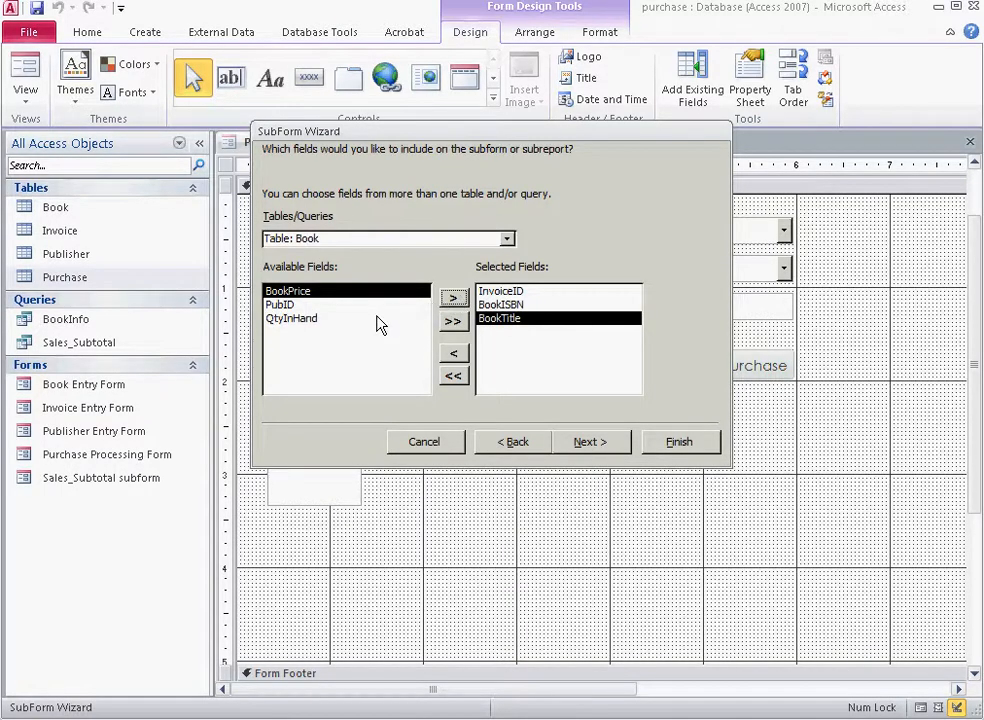
Step: Include PubName from the Publisher table in the subform's fields
left_click(507, 239)
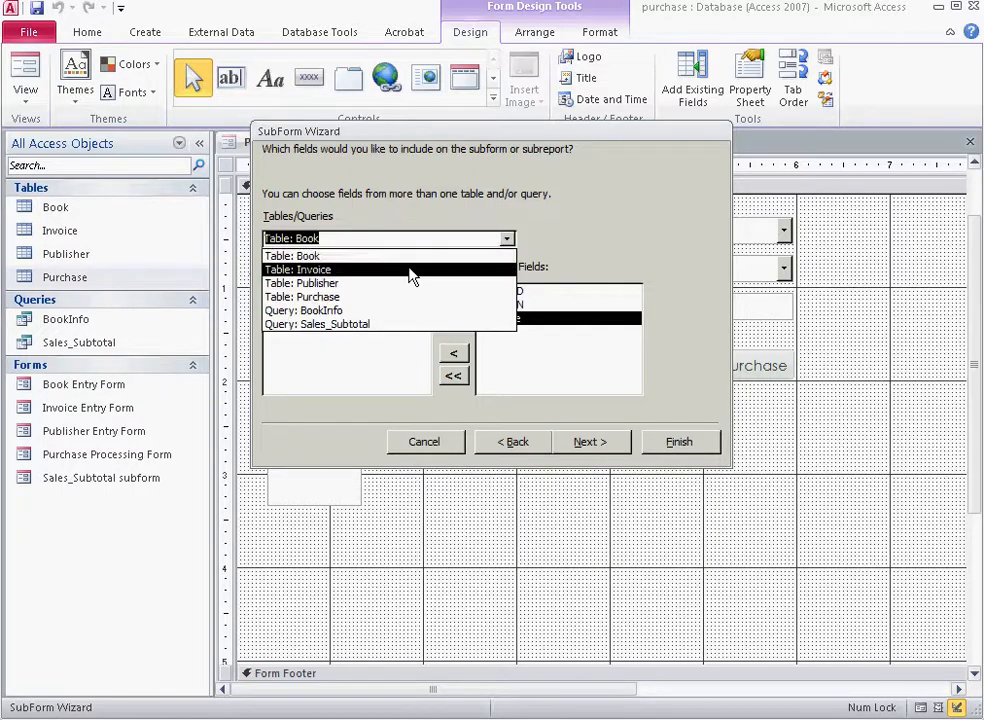
left_click(340, 283)
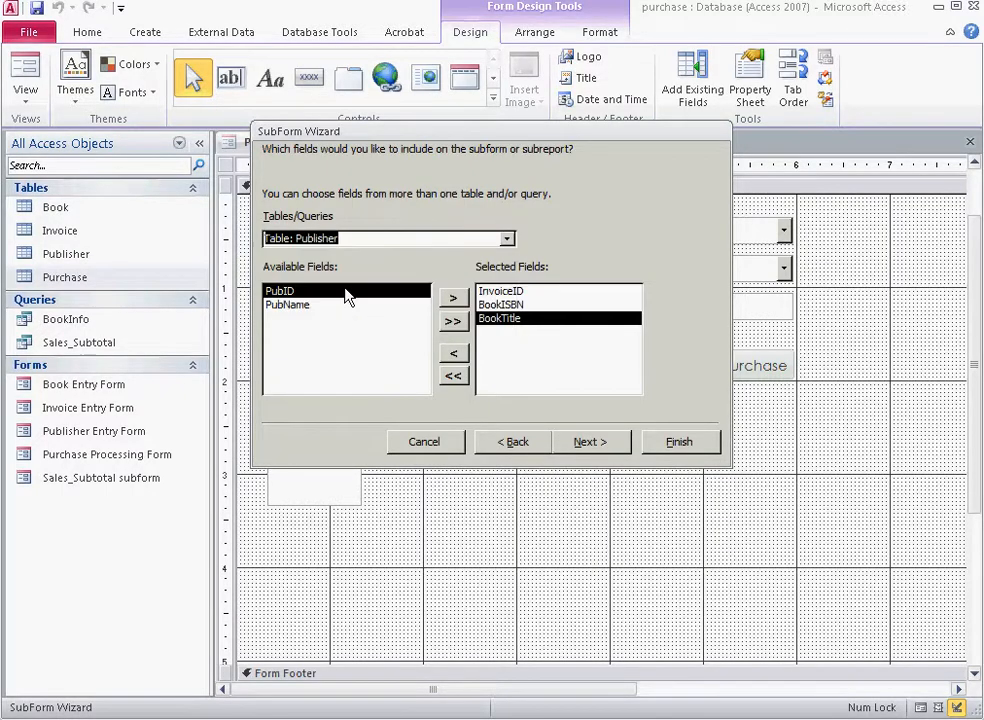
left_click(355, 305)
left_click(453, 298)
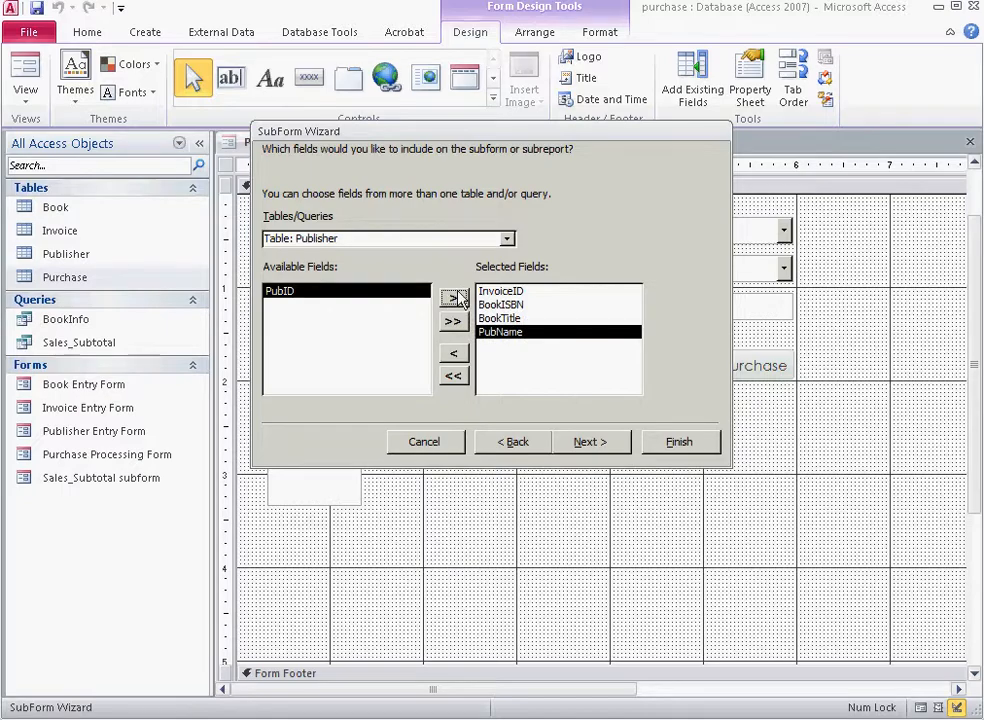
Step: Include QtyInHand and BookPrice from the Book table in the subform's fields, in that order
left_click(507, 240)
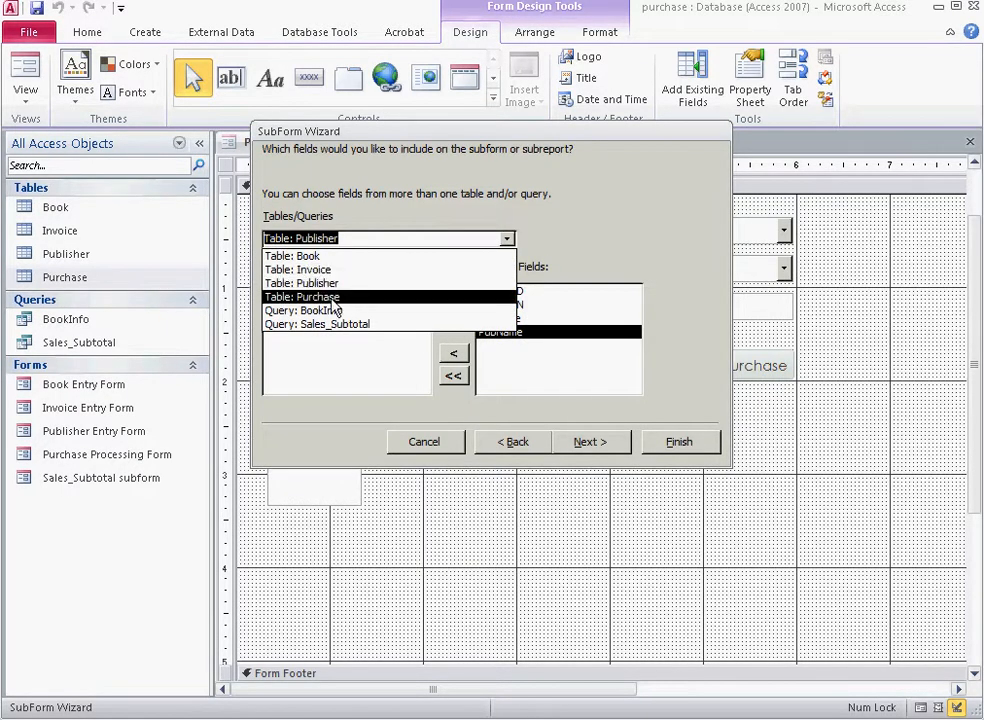
left_click(334, 259)
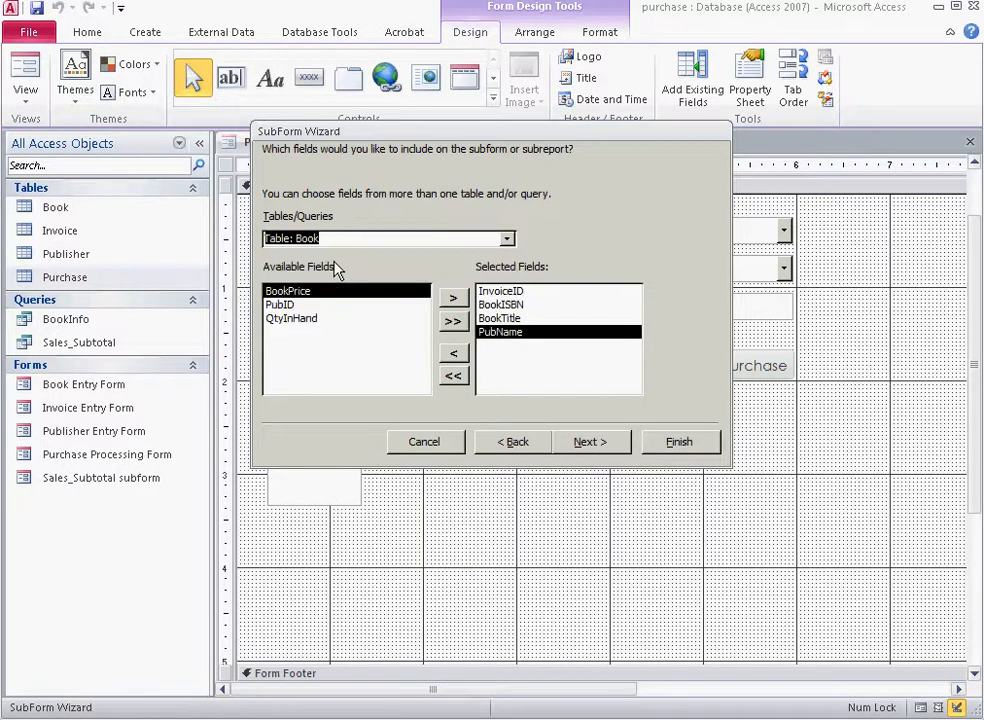
left_click(315, 320)
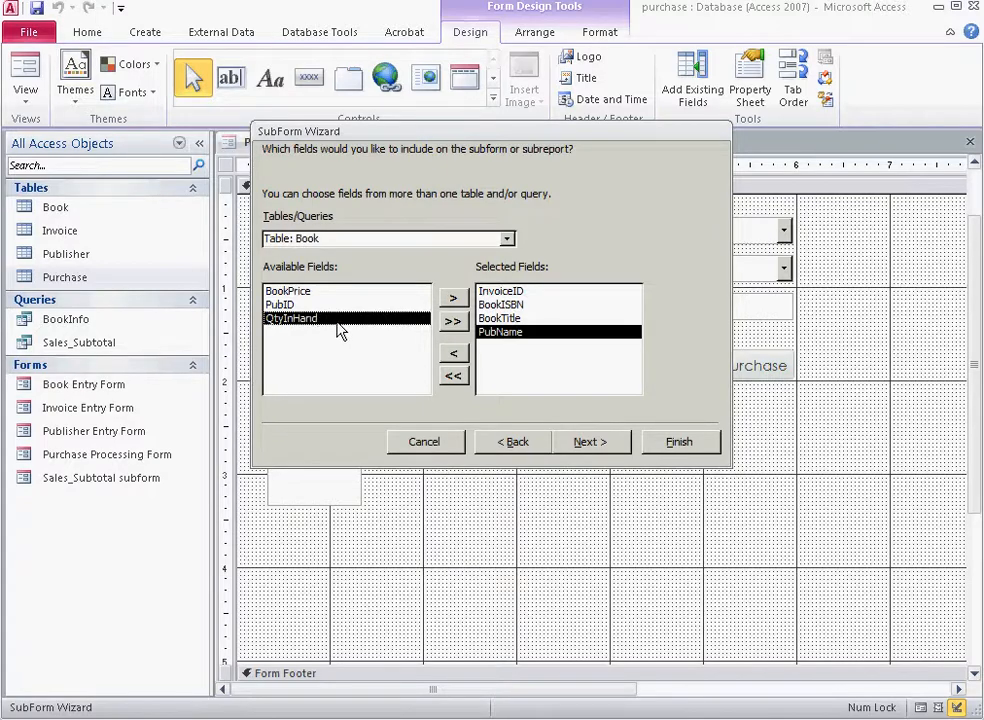
left_click(453, 299)
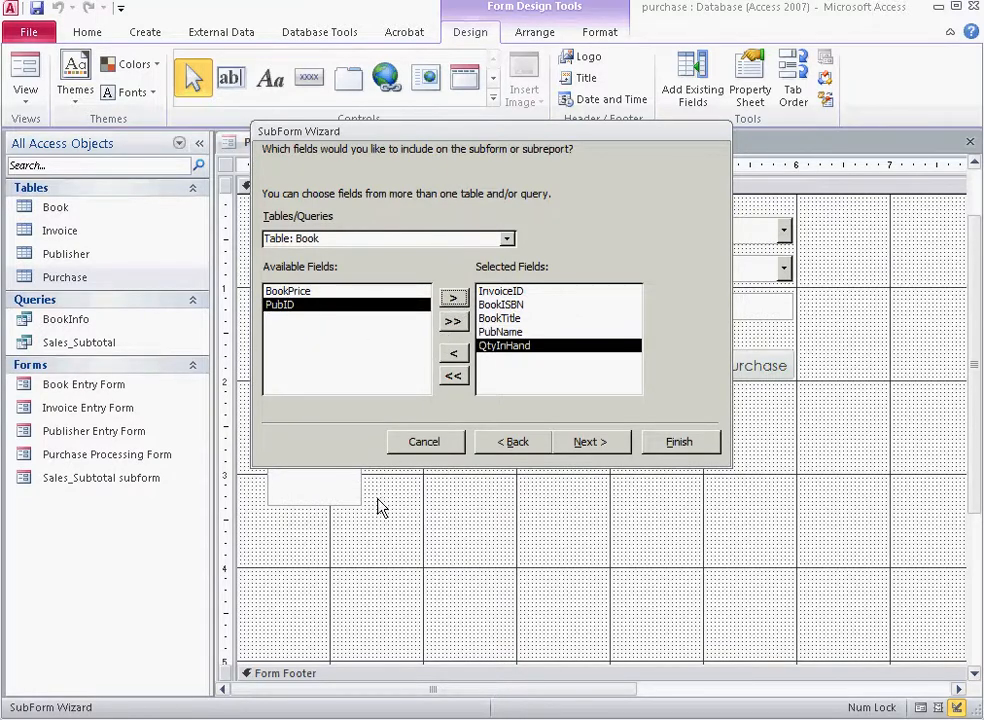
left_click(311, 293)
left_click(453, 298)
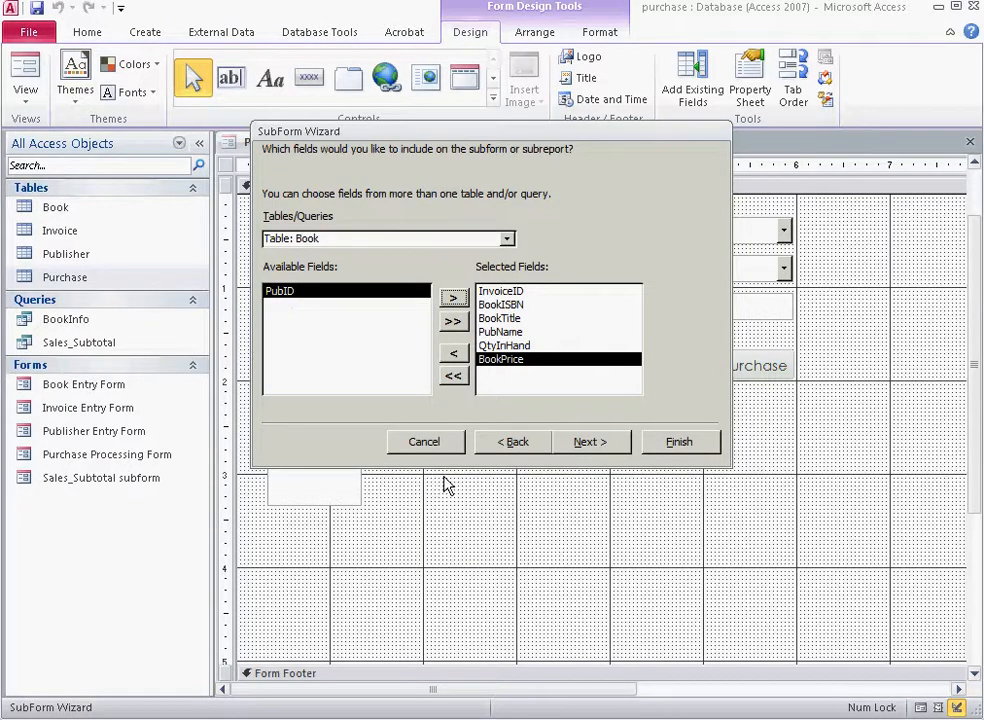
Step: Link the subform to show Invoice for each Purchase record using InvoiceID, and finish it with the name InvoiceSubform
left_click(601, 445)
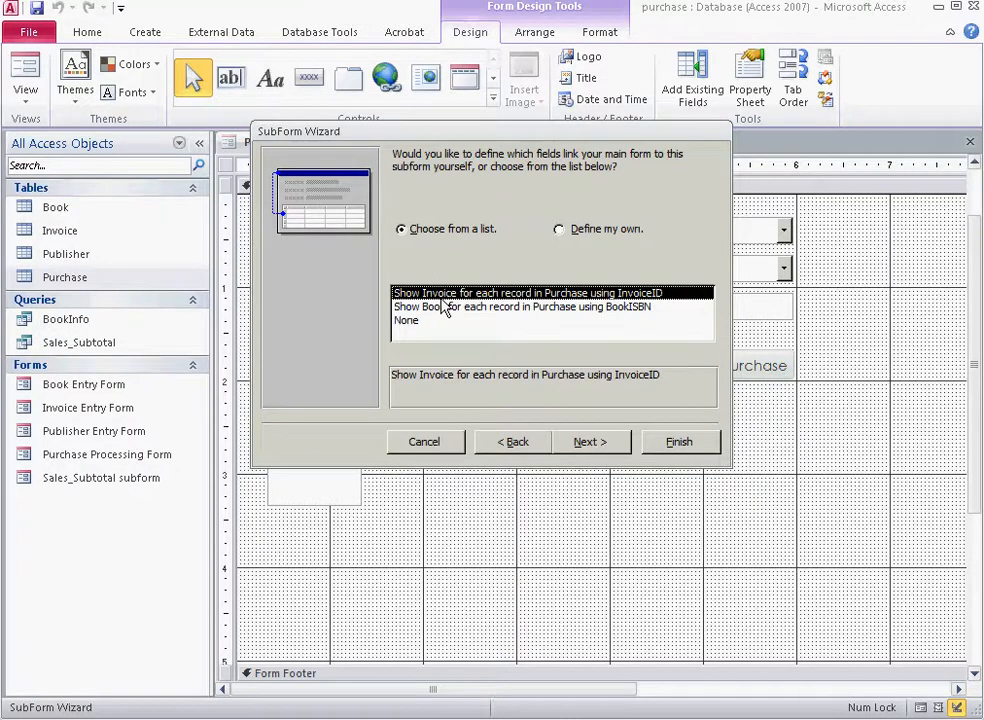
left_click(603, 446)
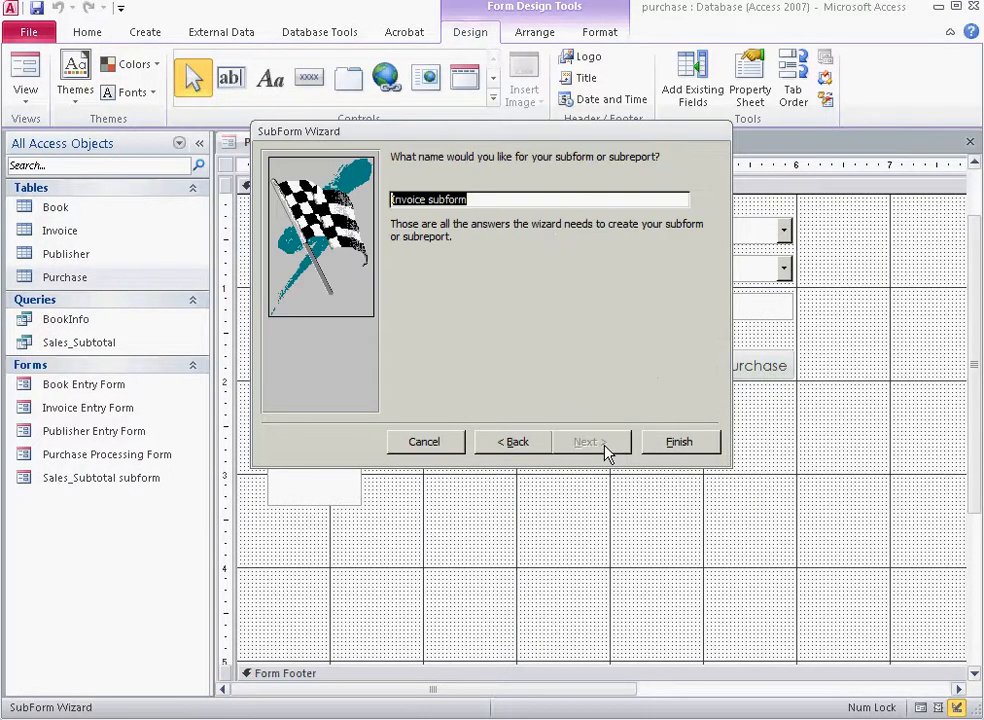
left_click(479, 199)
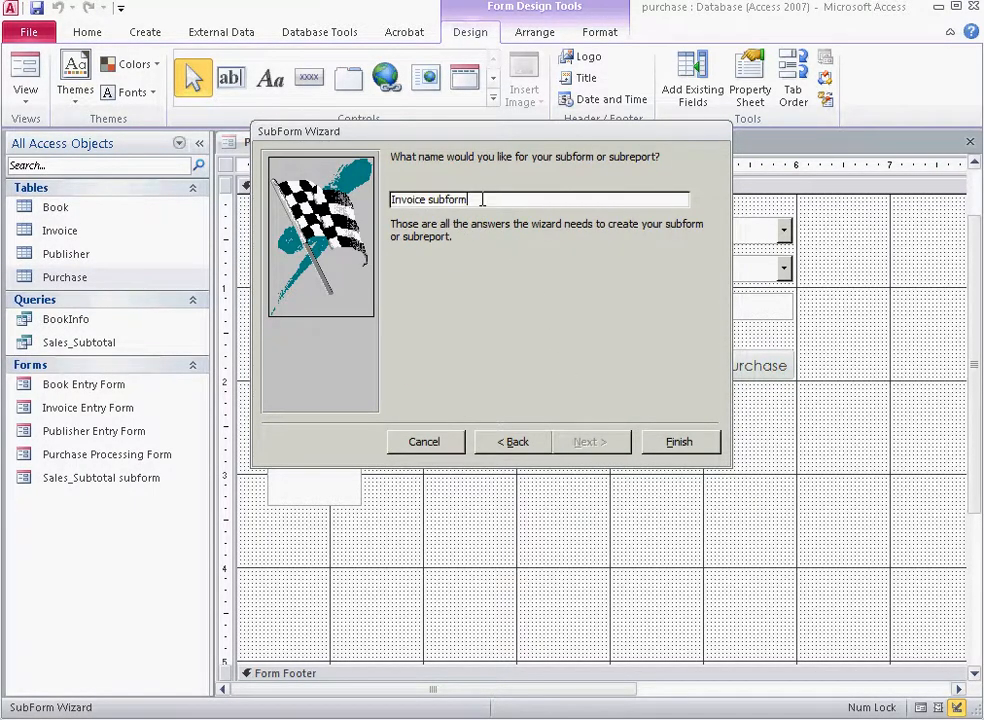
key("BackSpace")
key("Delete")
type("S")
left_click(681, 445)
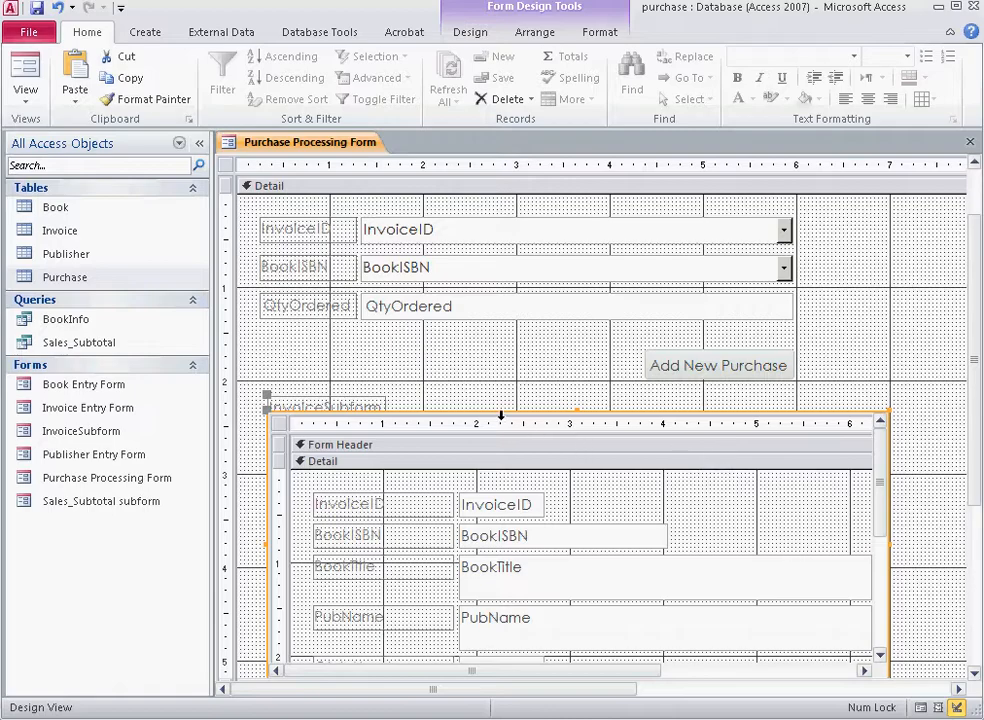
Step: Move the InvoiceSubform slightly up and to the left, and display the form in Form View
left_click(505, 413)
left_click_drag(505, 413, 494, 406)
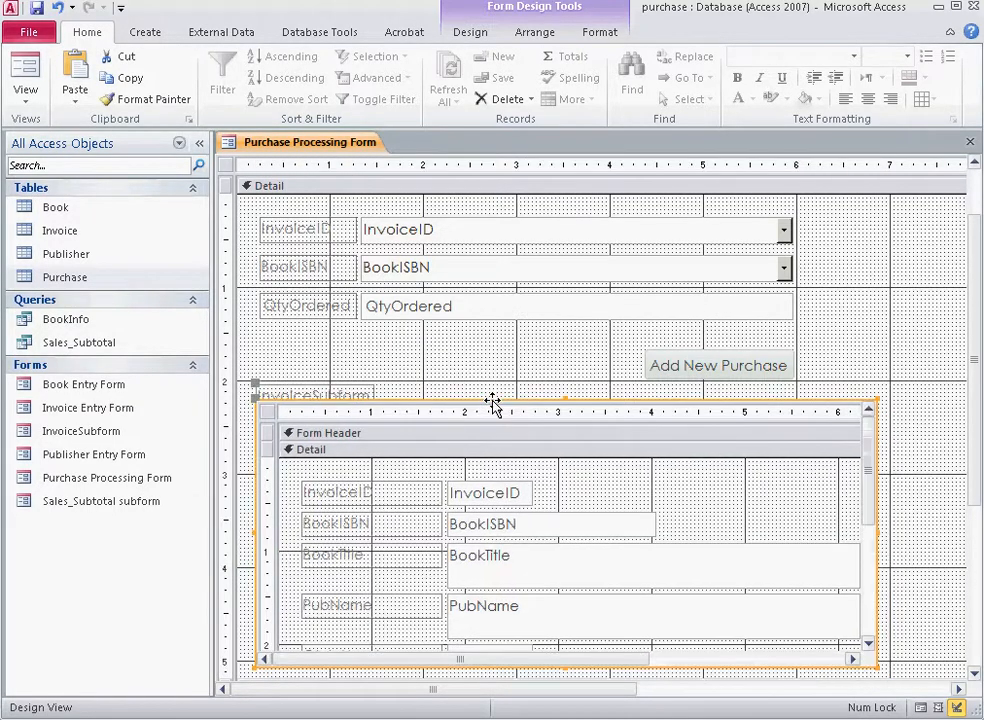
left_click(25, 68)
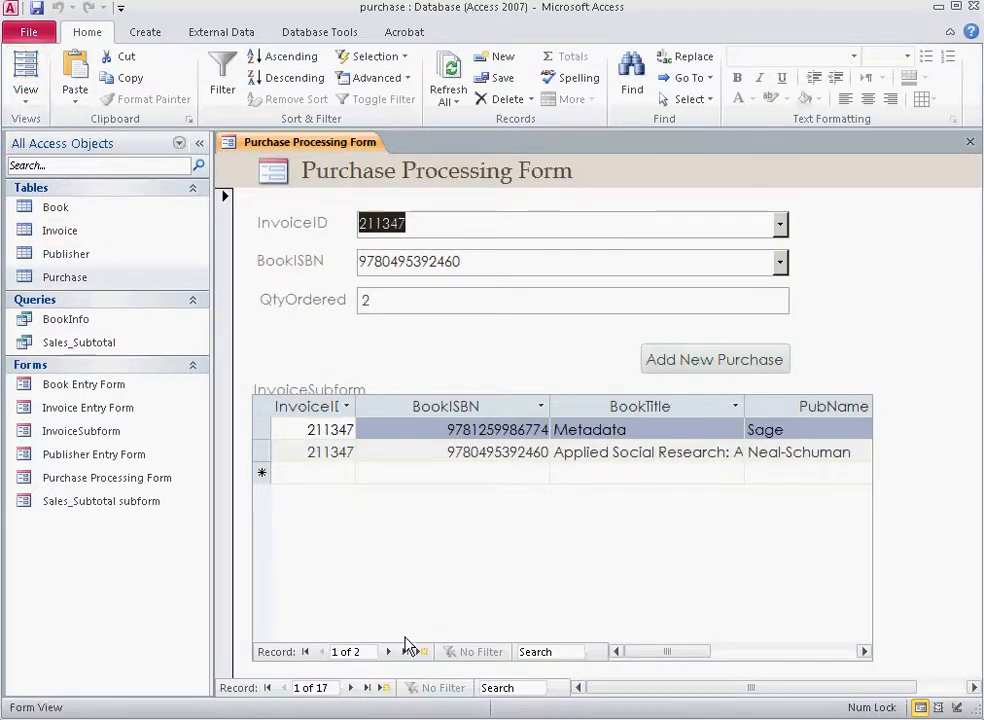
Step: Browse forward from the first to the seventh purchase record to examine the subform's rows for each invoice
left_click(351, 688)
left_click(351, 688)
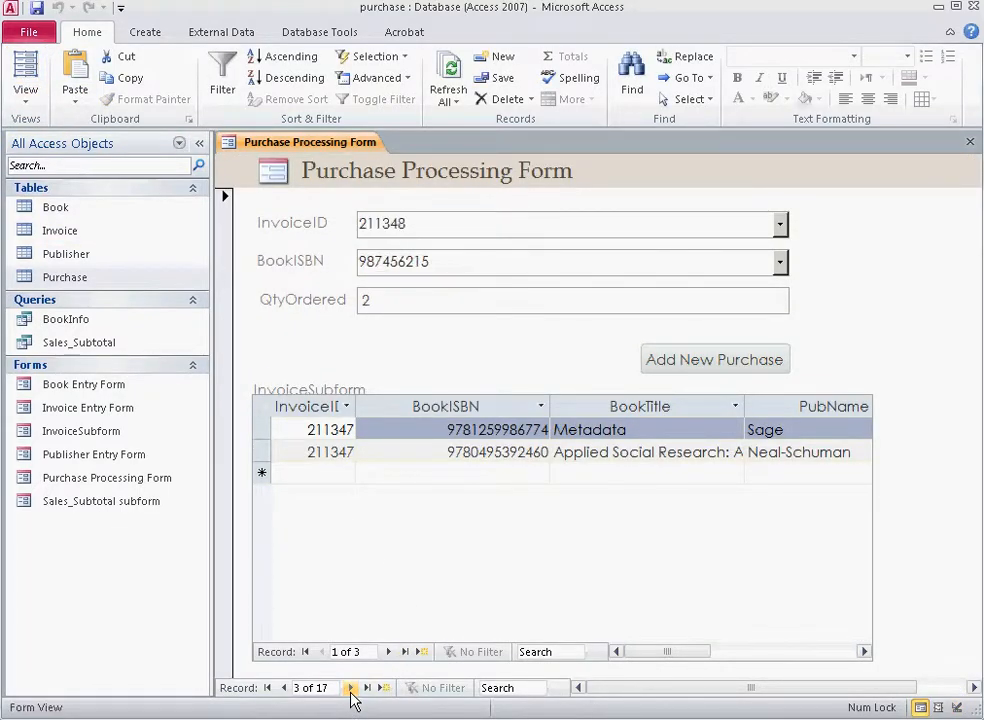
left_click(351, 688)
left_click(351, 688)
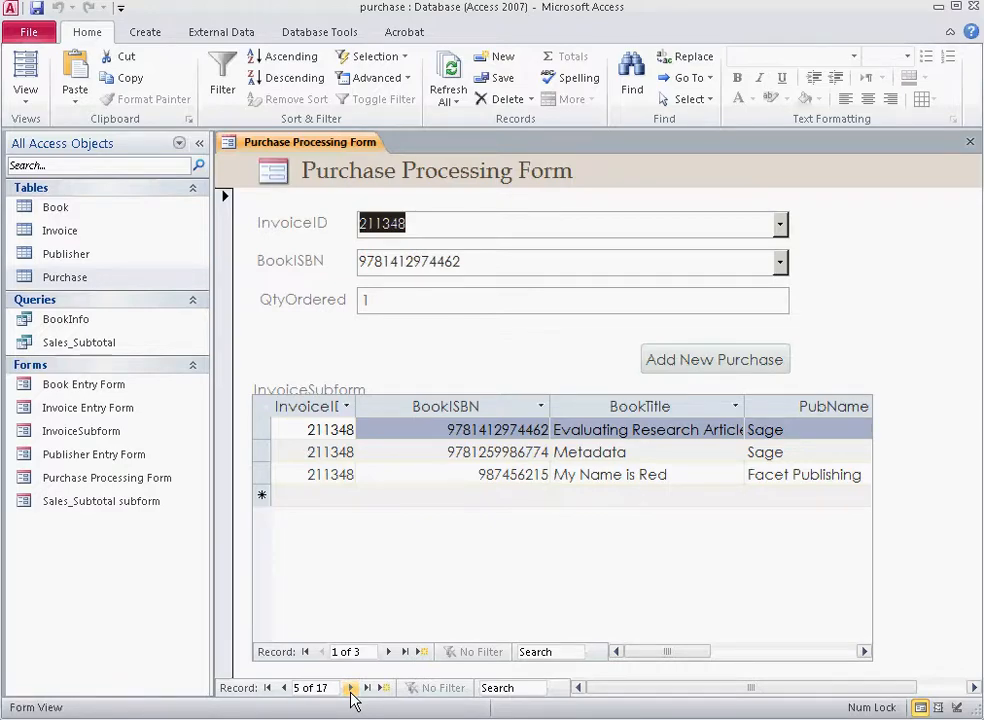
left_click(351, 688)
left_click(351, 688)
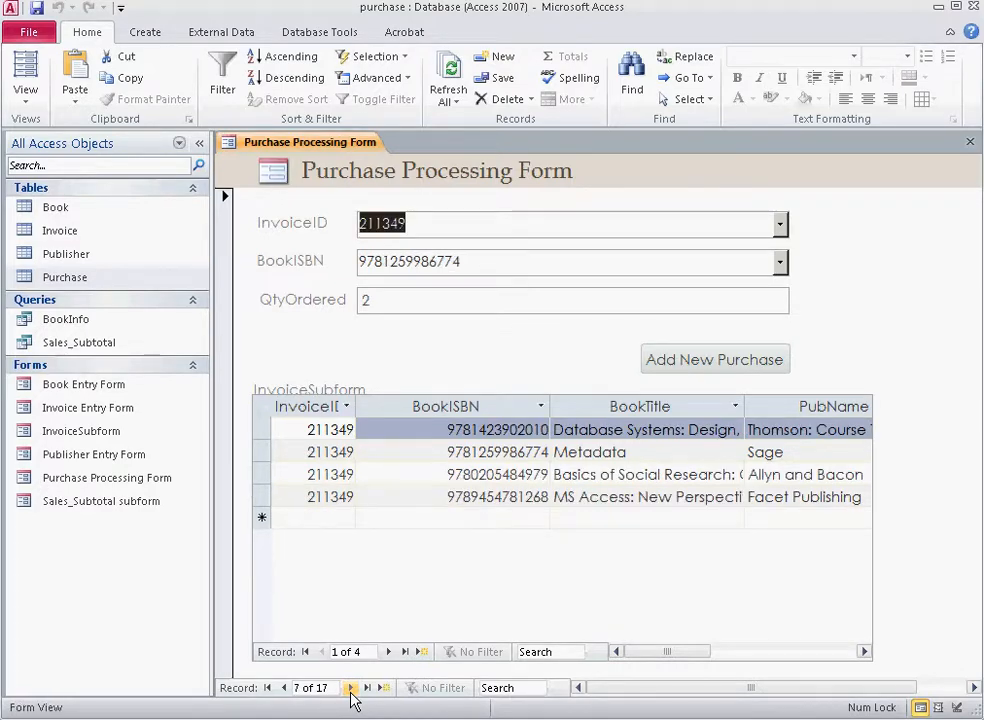
Step: Narrow the BookISBN column and slightly widen the BookTitle column in the subform datasheet
left_click(682, 654)
left_click_drag(682, 655, 660, 662)
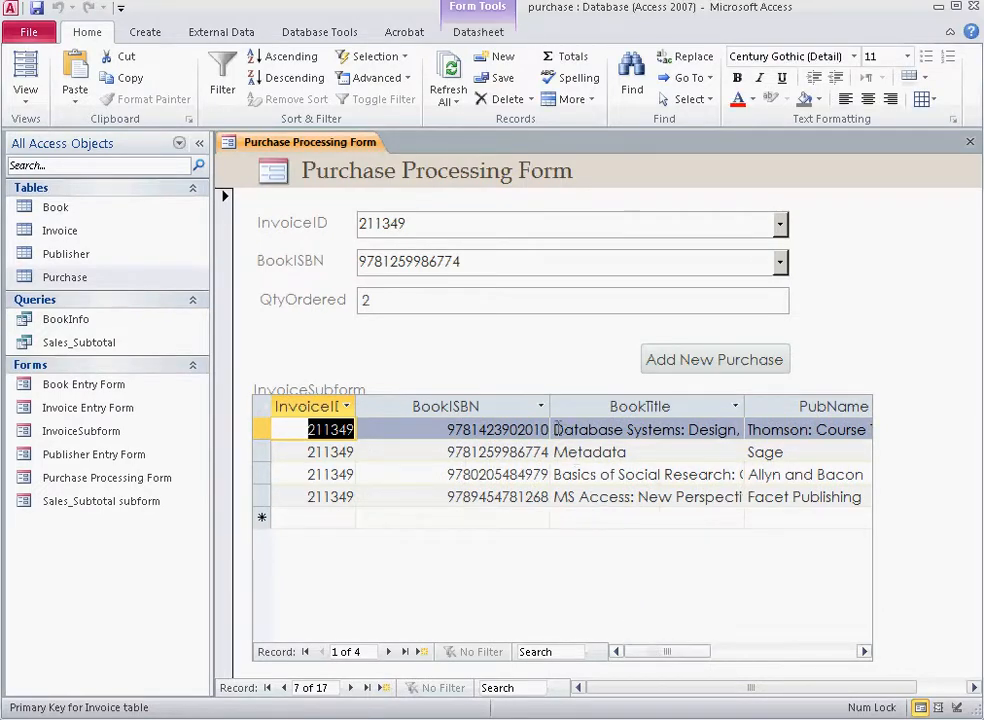
left_click_drag(549, 408, 490, 408)
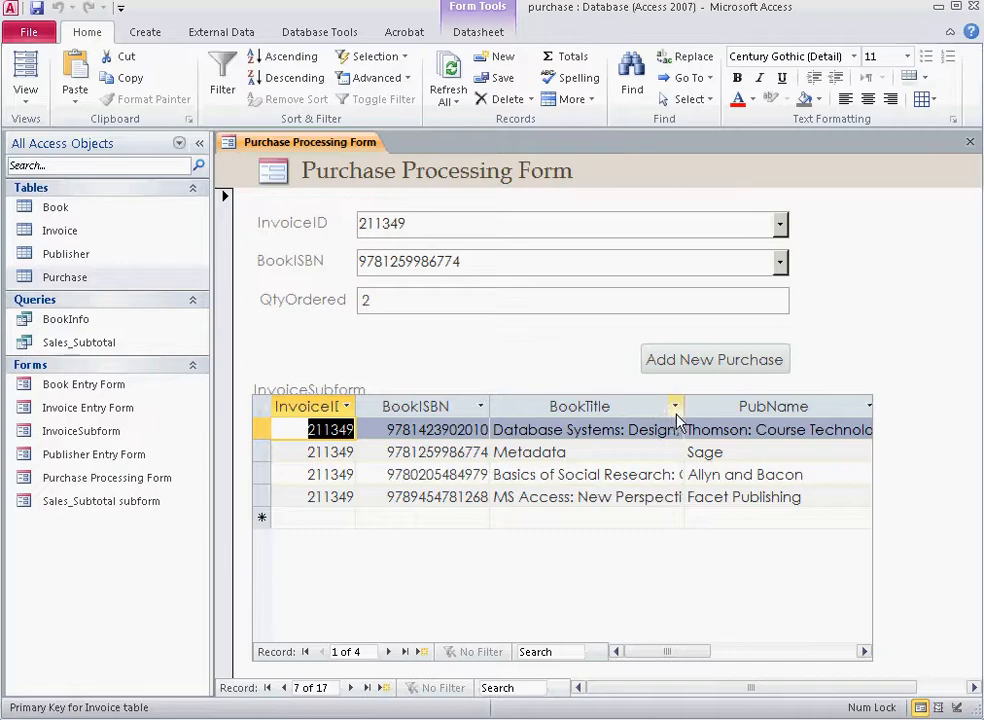
left_click_drag(685, 406, 709, 406)
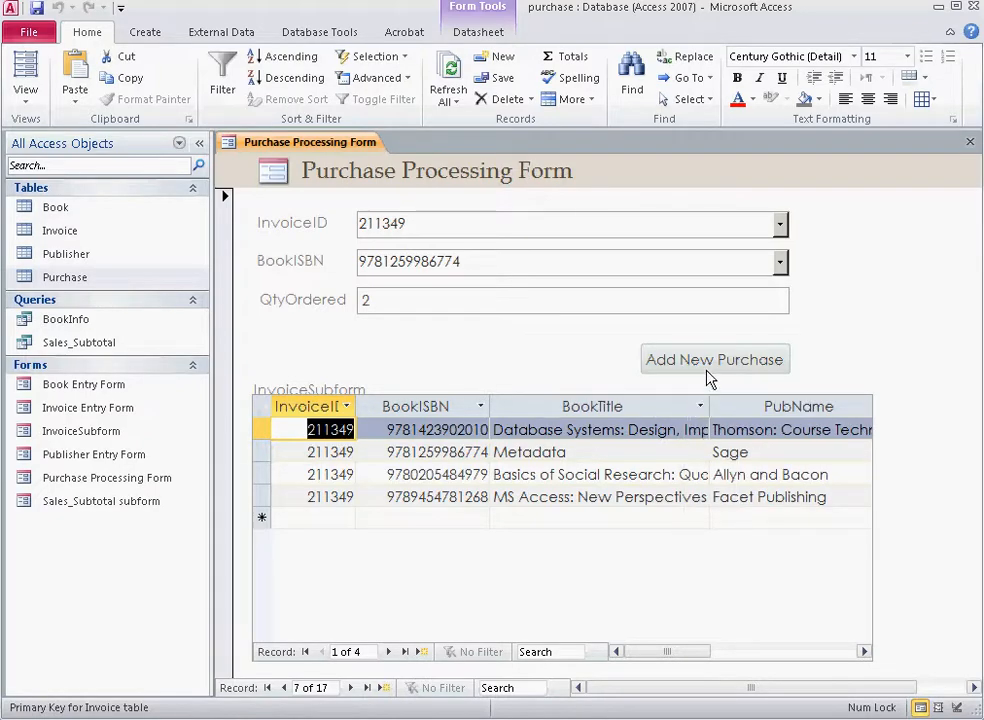
left_click(709, 369)
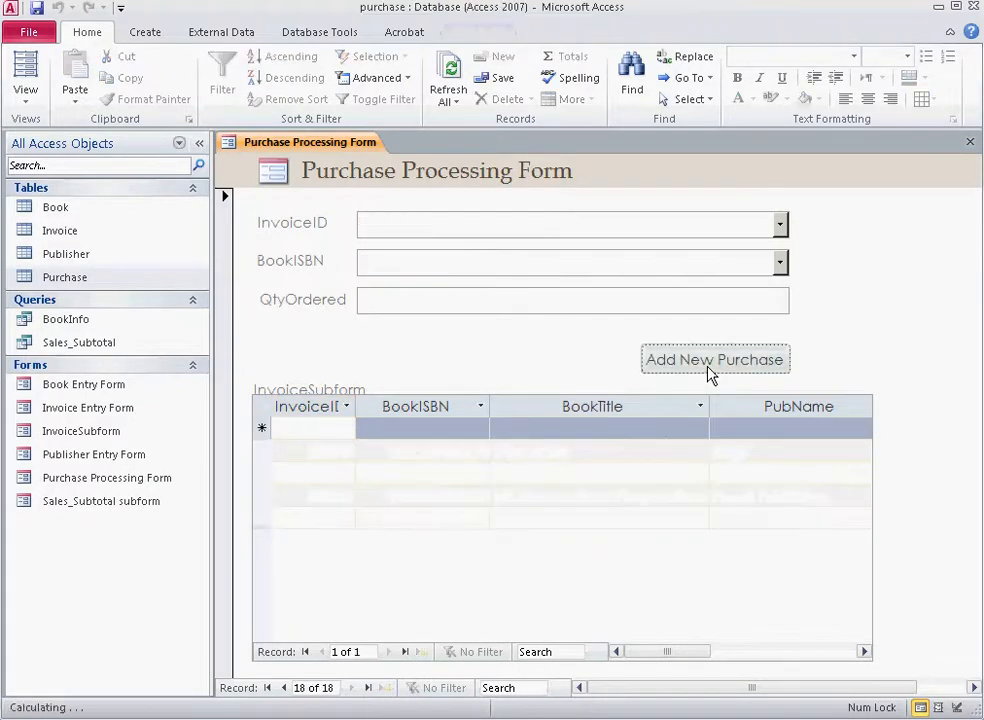
left_click(778, 228)
left_click(616, 258)
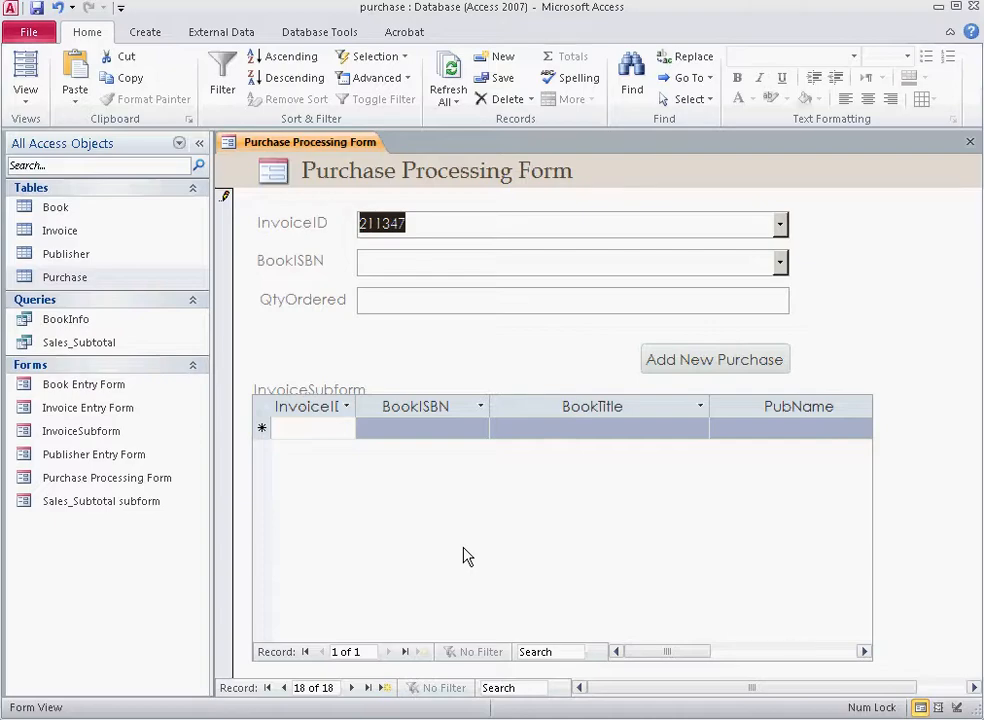
left_click(779, 262)
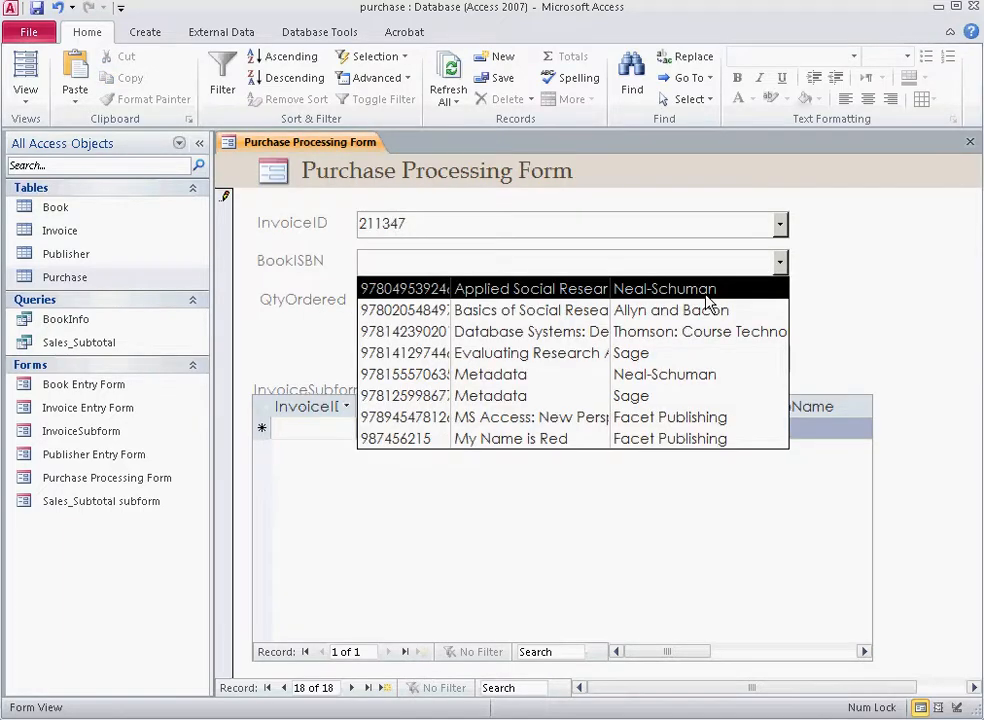
left_click(712, 288)
left_click(588, 302)
type("2")
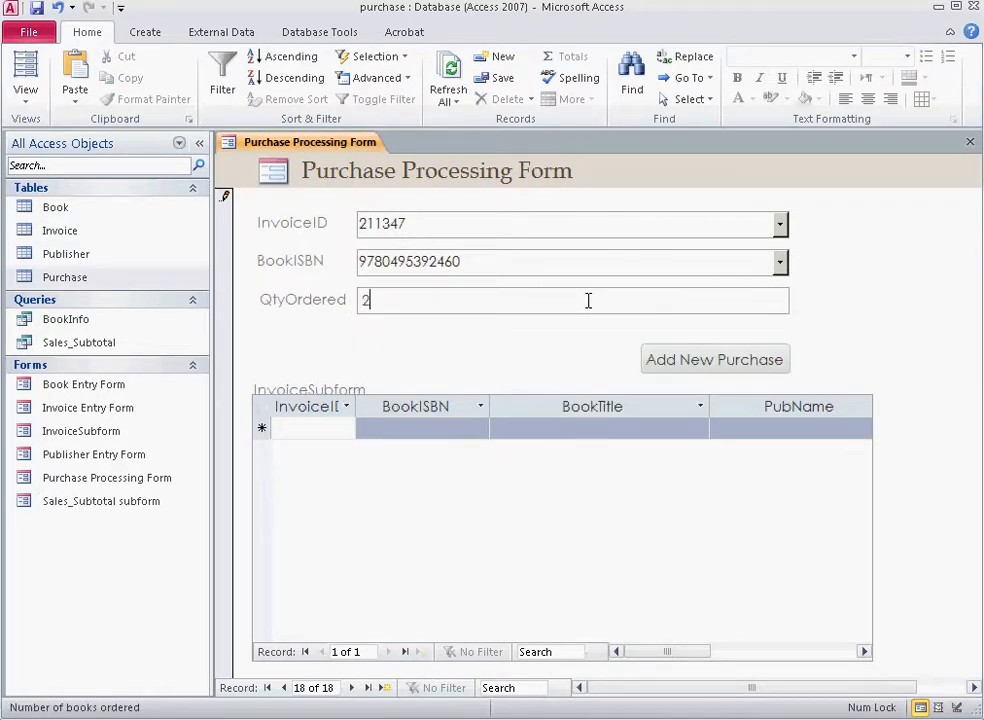
left_click(686, 362)
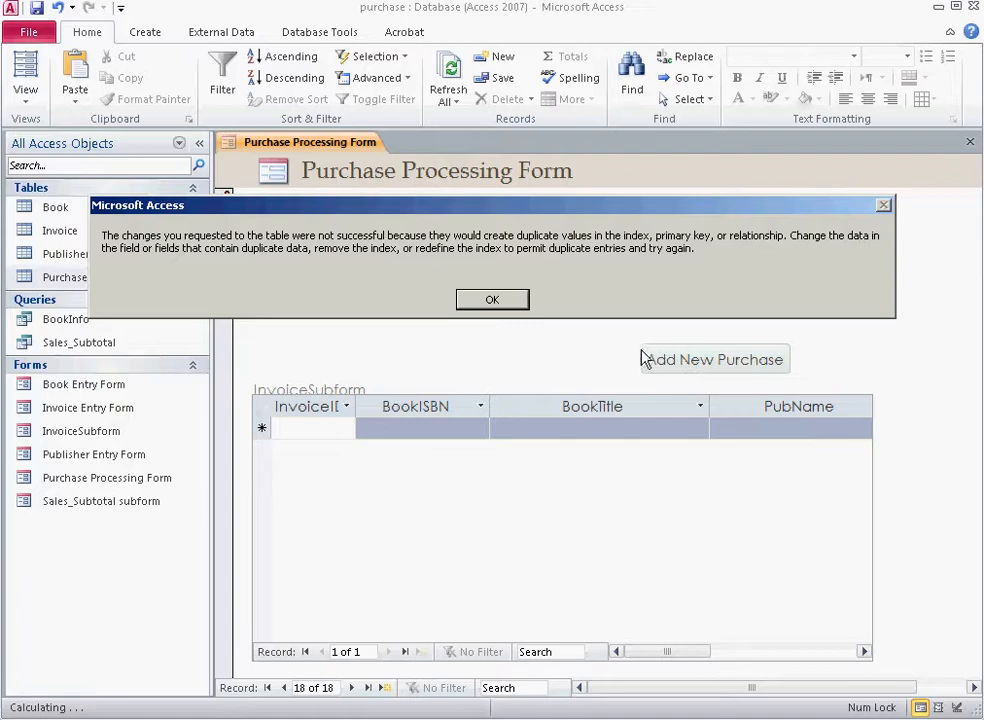
left_click(493, 301)
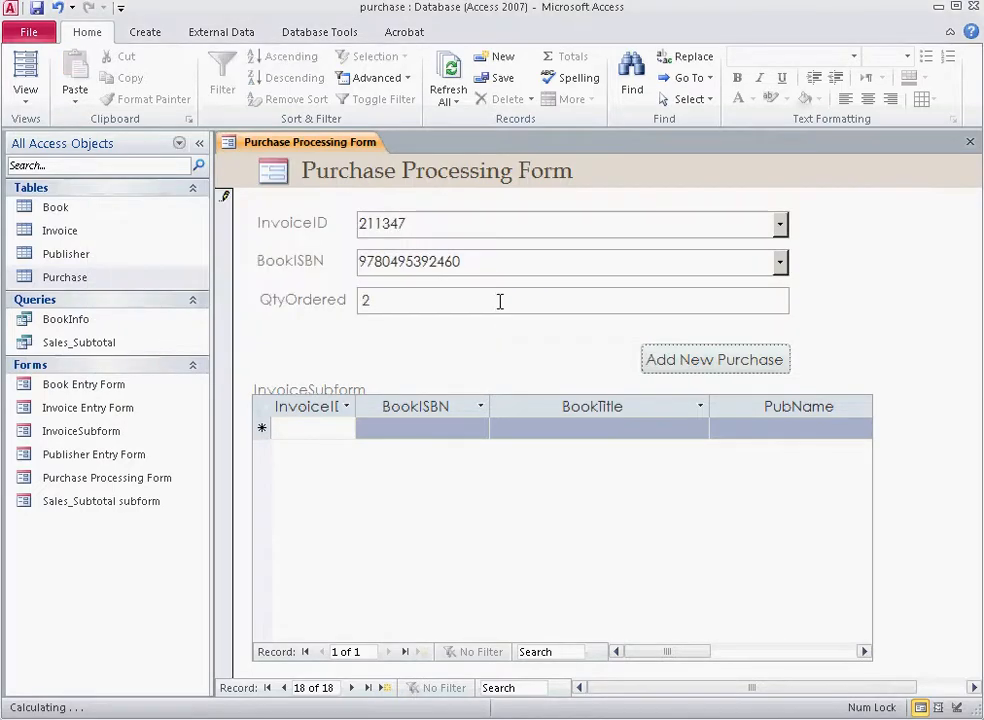
Step: Change the current purchase's book to 987456215 (My Name is Red), and proceed to a new blank purchase record
left_click(779, 262)
left_click(630, 438)
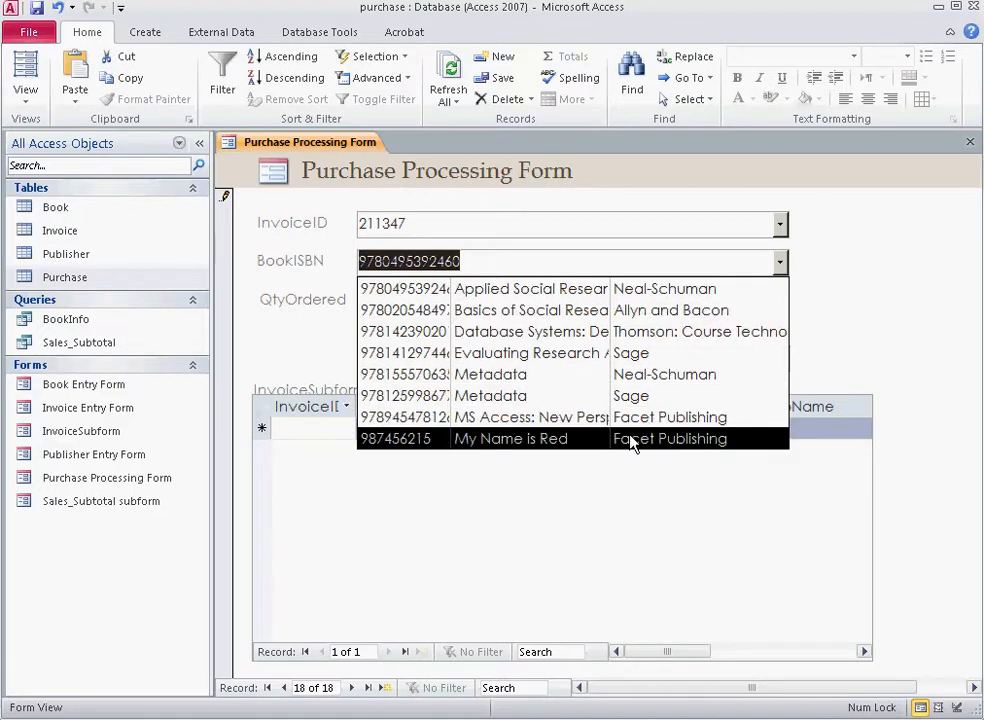
left_click(727, 363)
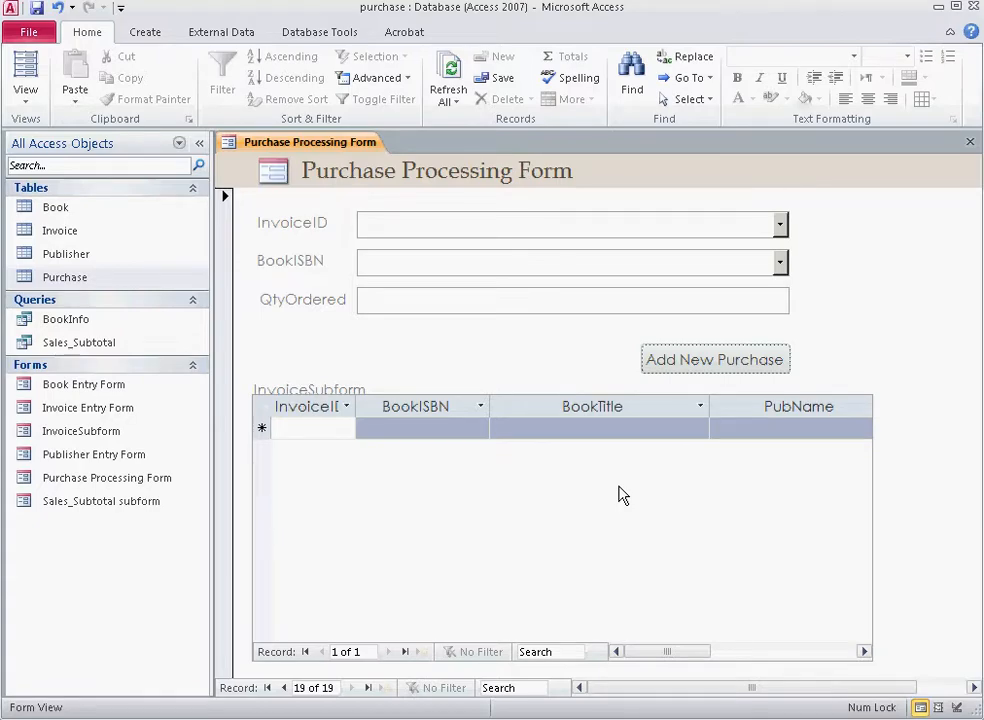
Step: Display the form in Design View and rename the InvoiceID combo box control as InvoiceID
left_click(40, 98)
left_click(66, 220)
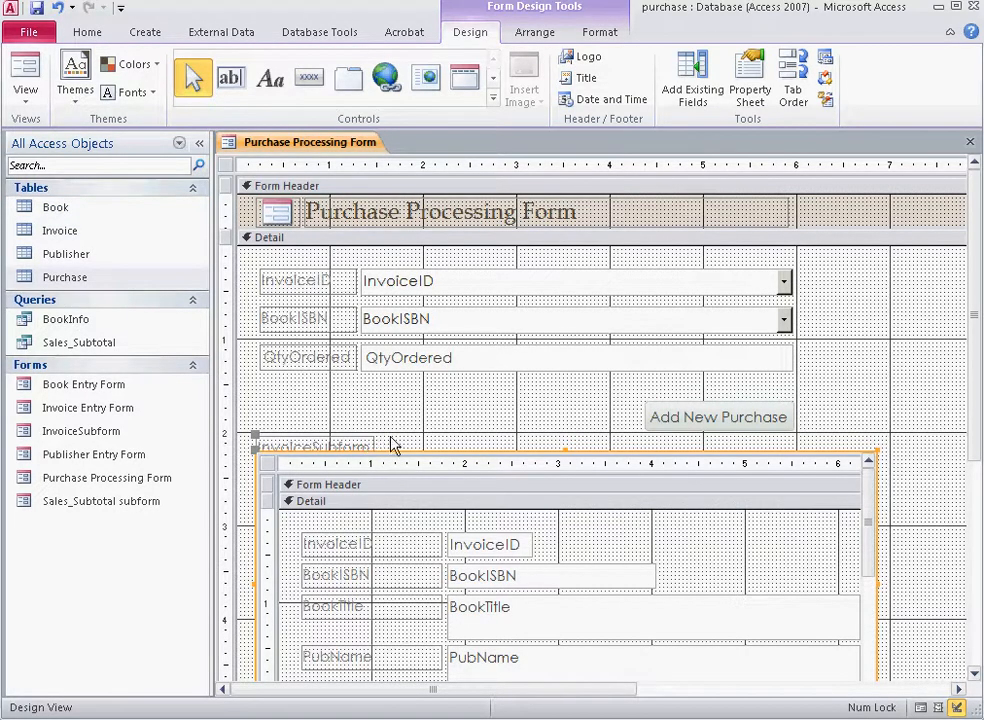
left_click(504, 278)
left_click(504, 274)
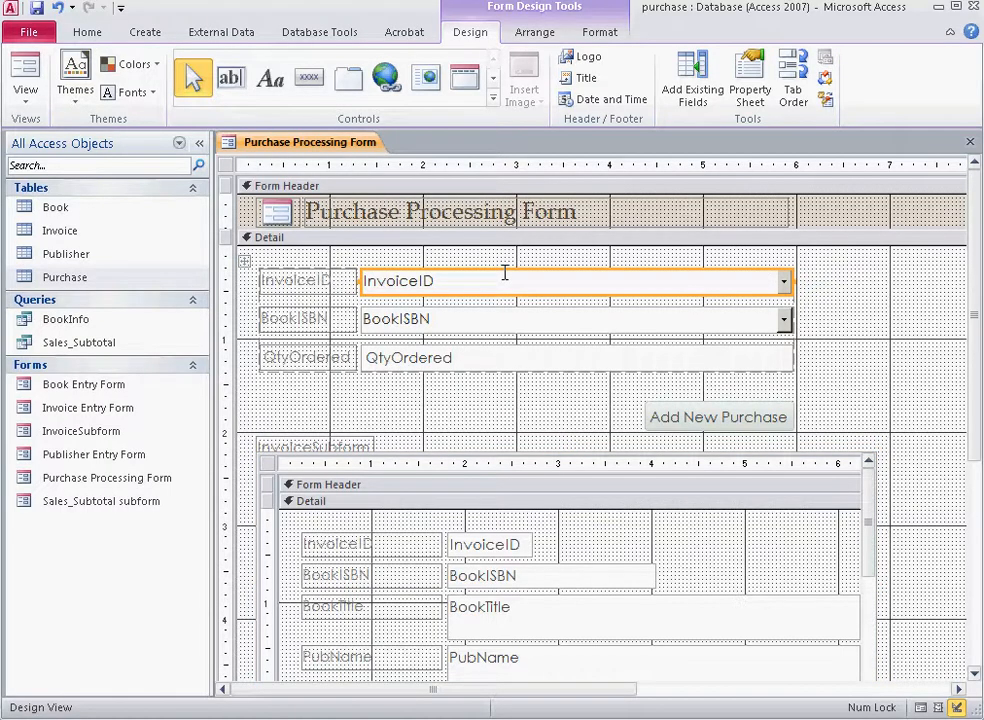
left_click(752, 85)
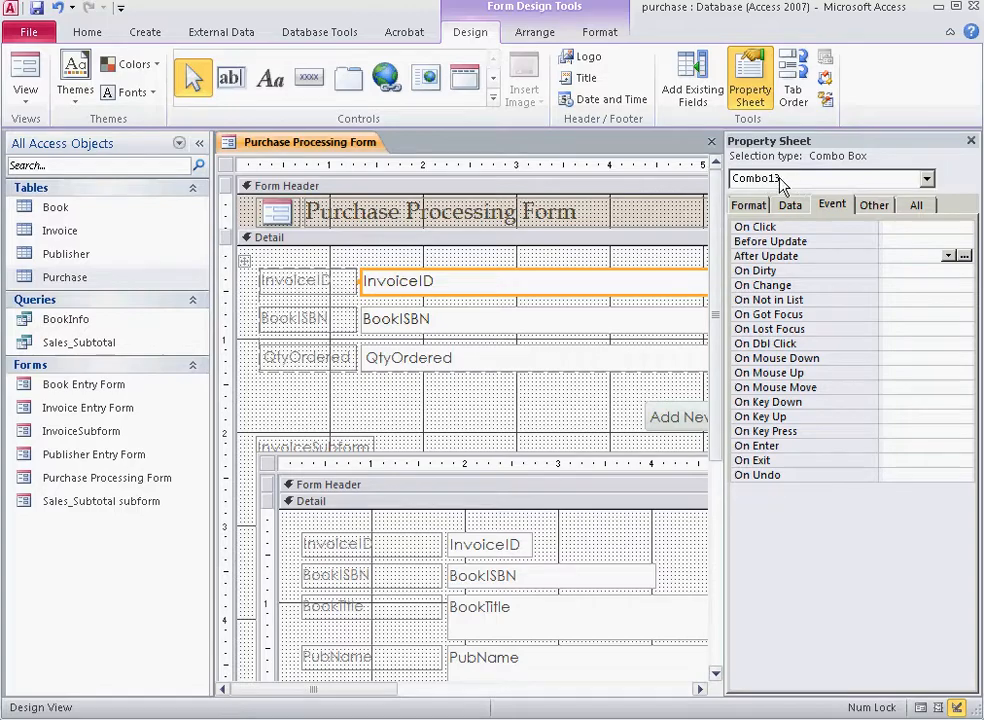
left_click(872, 204)
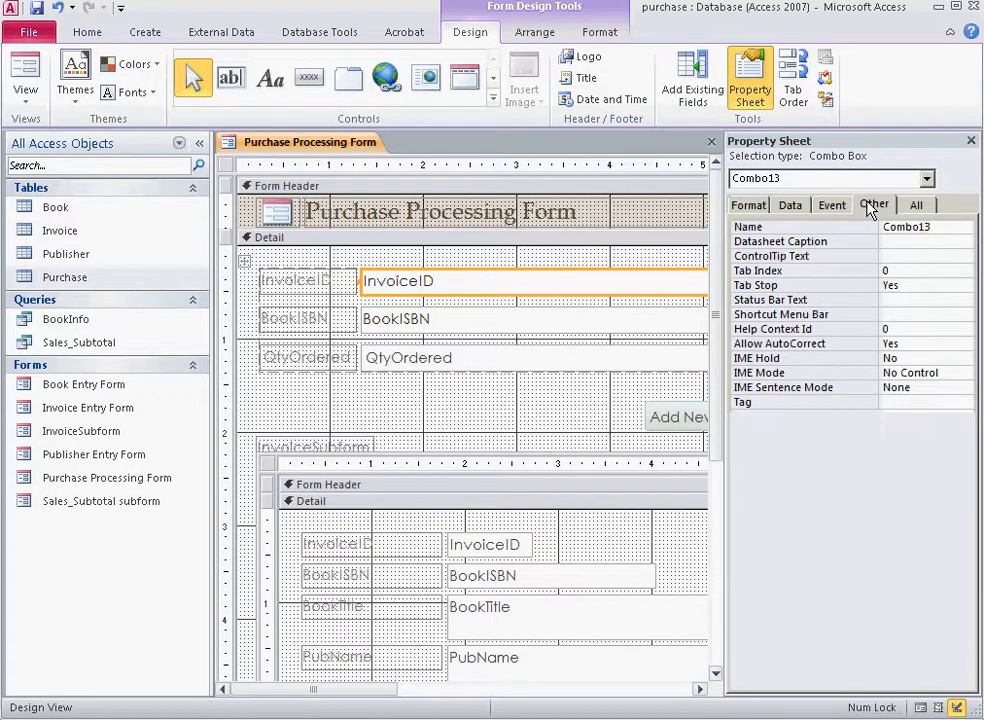
left_click(945, 226)
double_click(945, 226)
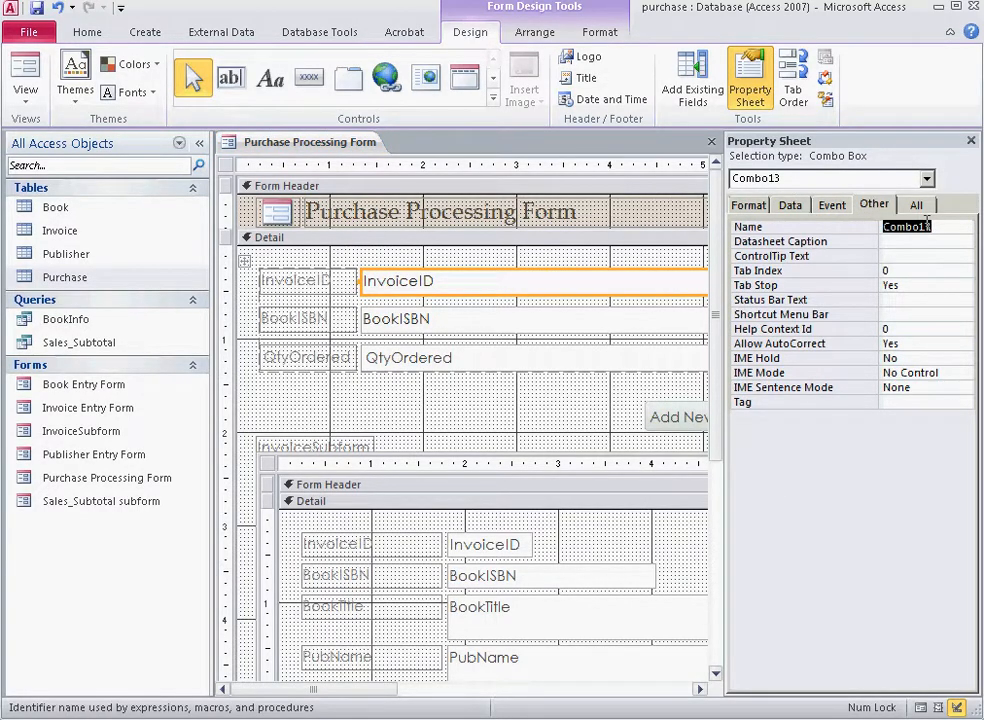
type("Invoice")
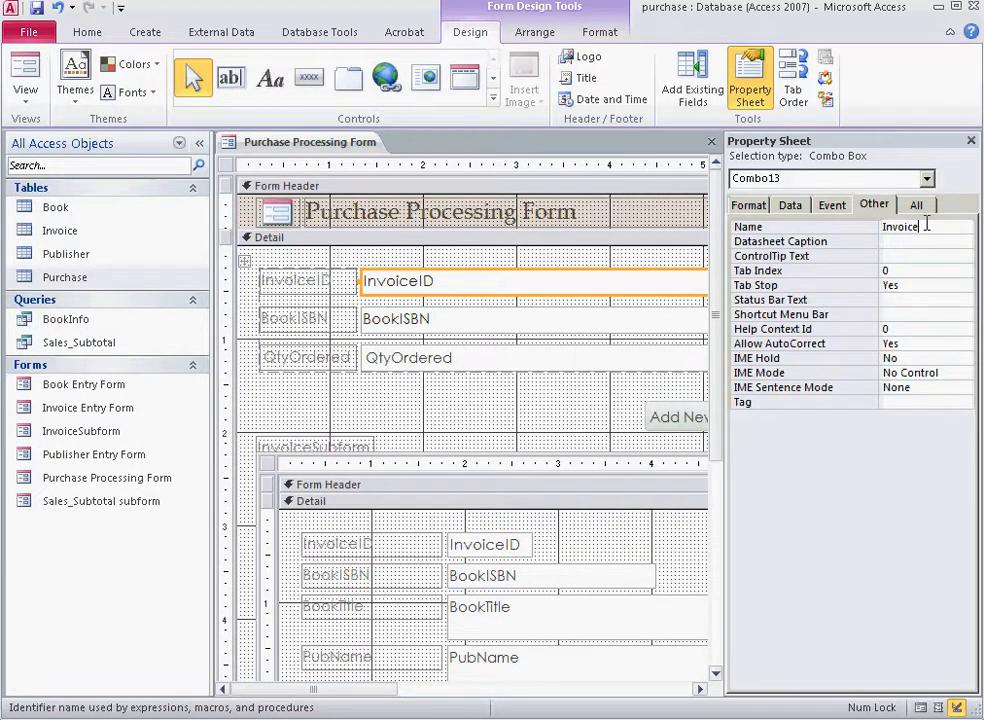
type("ID")
key("Return")
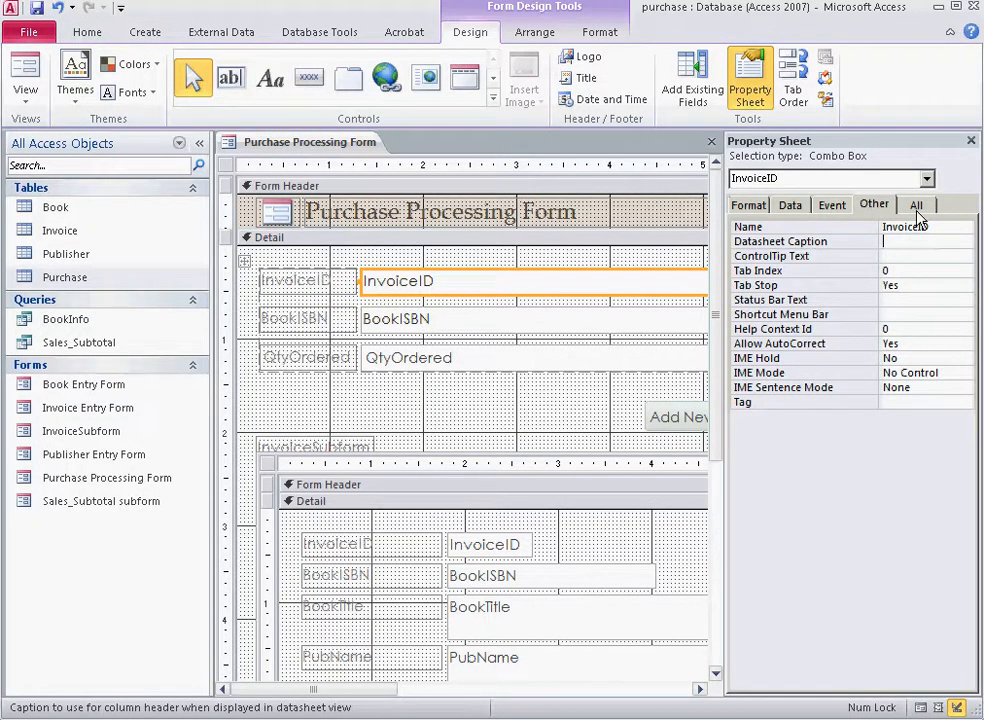
Step: Create an After Update event procedure for the InvoiceID combo box with the Code Builder
left_click(831, 206)
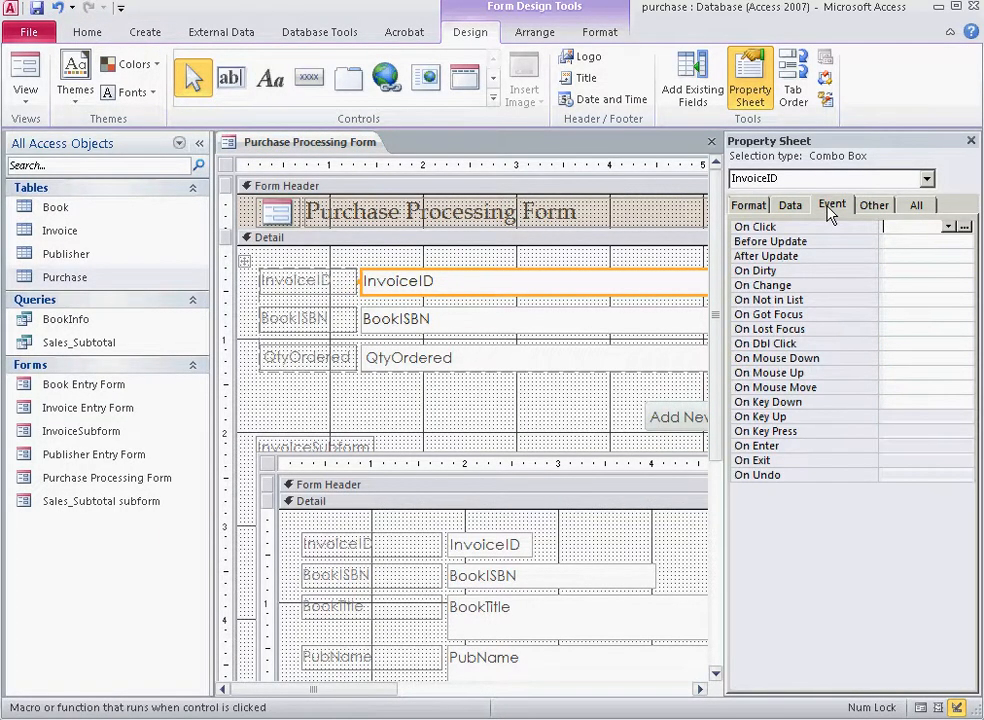
left_click(888, 257)
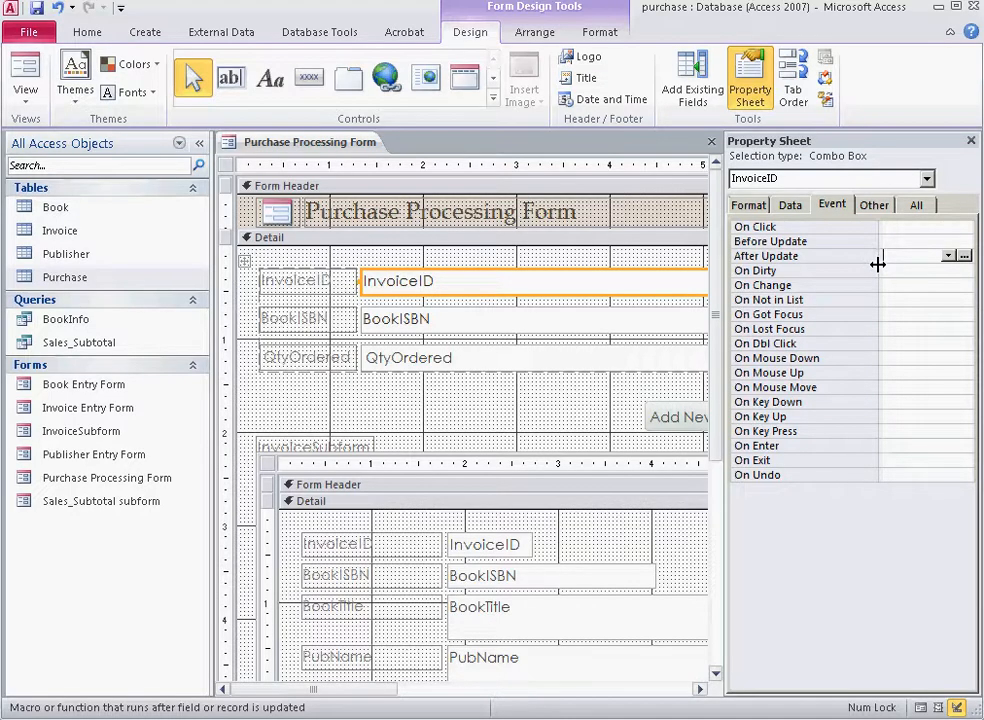
left_click(964, 257)
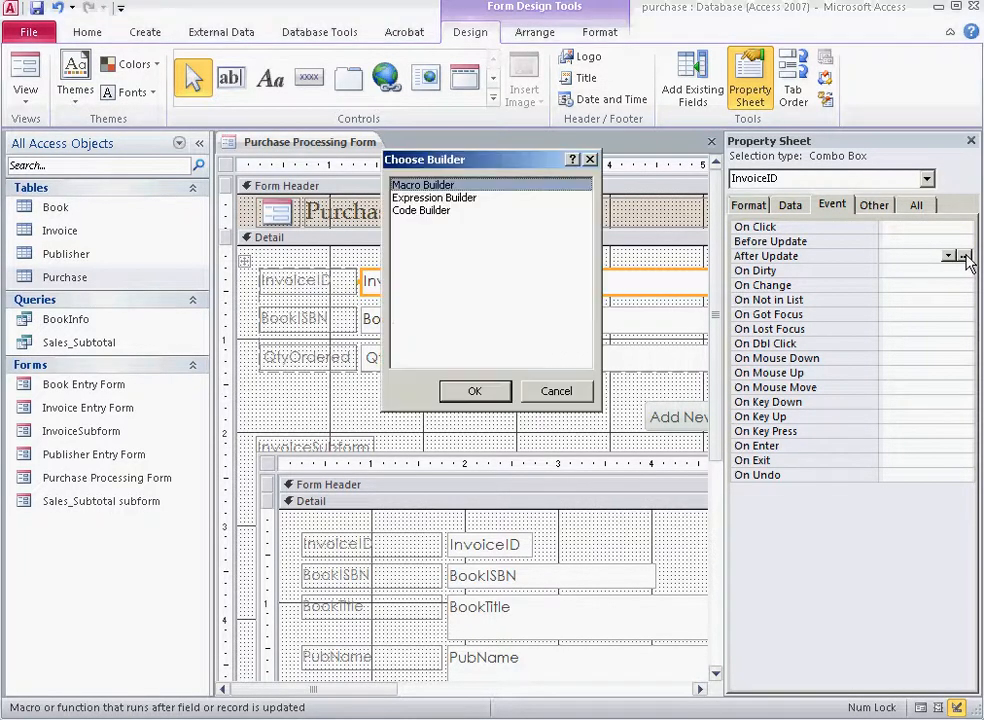
left_click(443, 213)
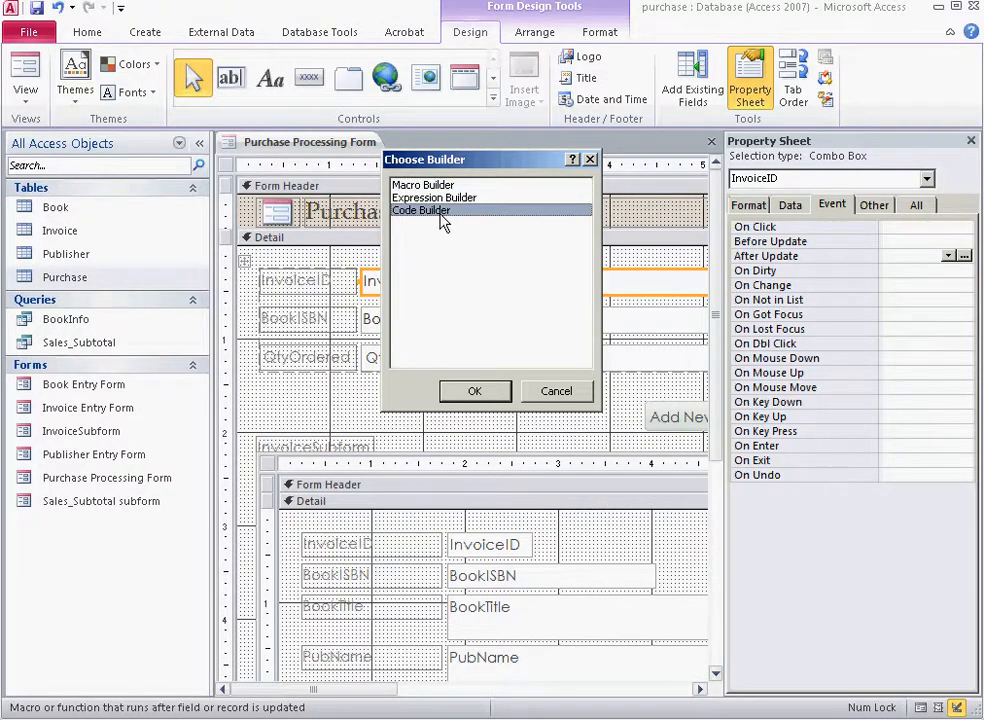
left_click(484, 393)
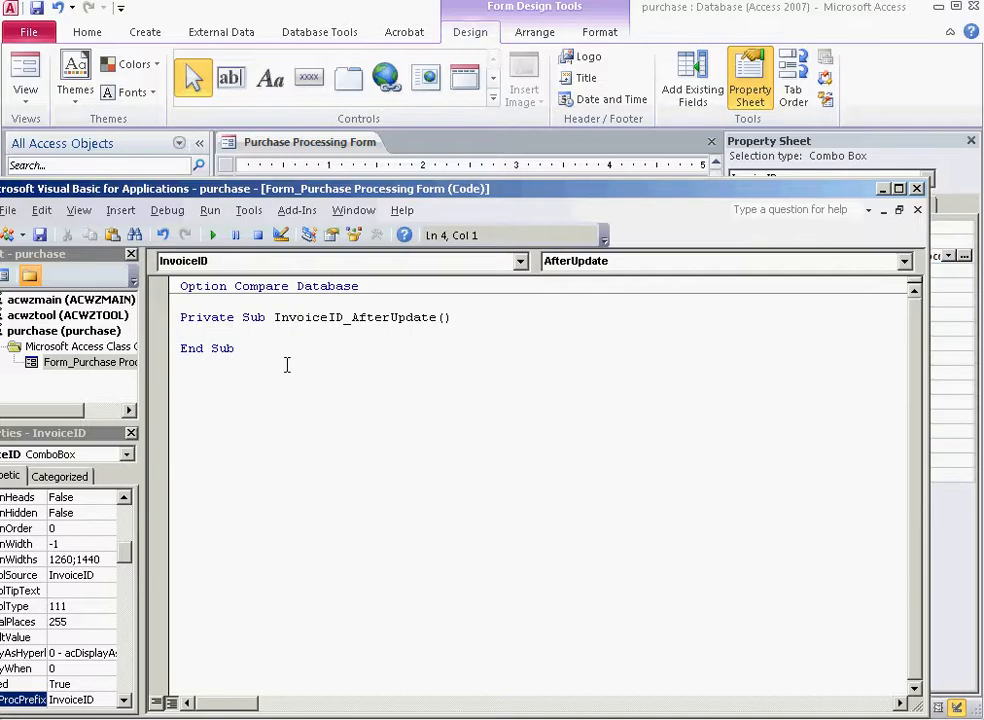
Step: Write the statement Me.InvoiceSubform.Requery in the InvoiceID_AfterUpdate procedure, with a blank line above and below it
key("Return")
key("Return")
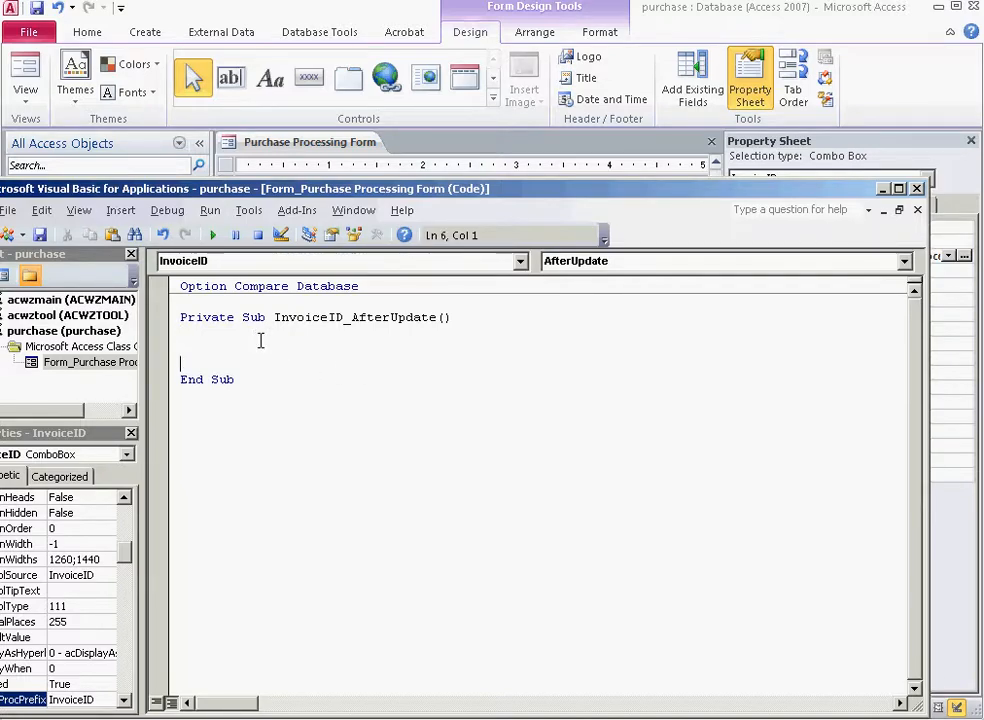
key("Up")
type("Mse")
key("BackSpace")
key("BackSpace")
type("e.")
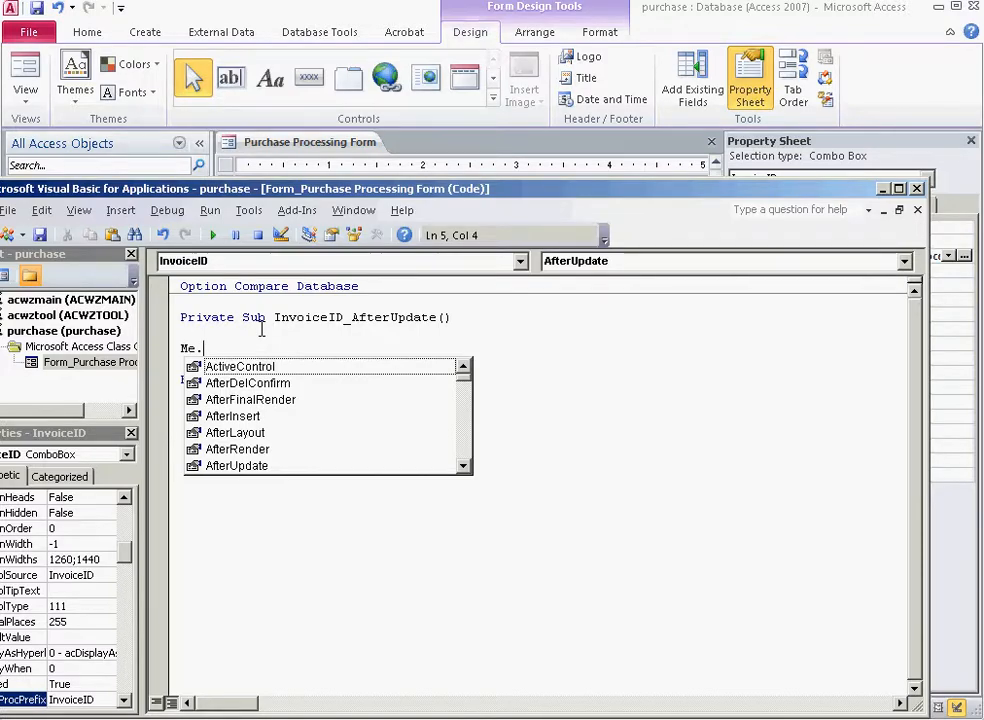
type("I")
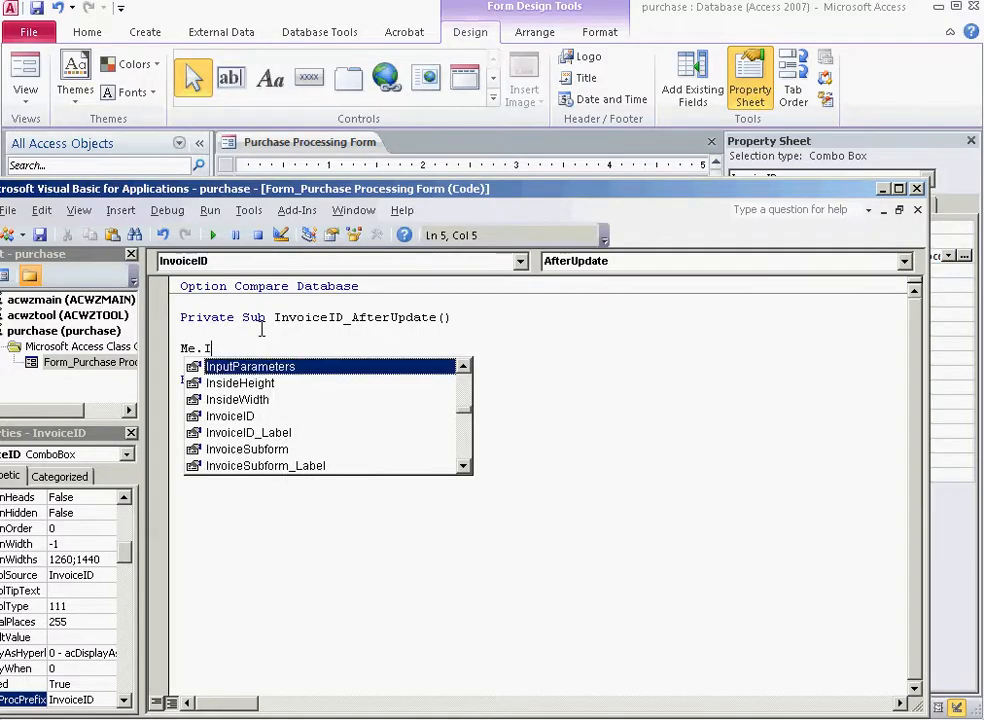
double_click(232, 456)
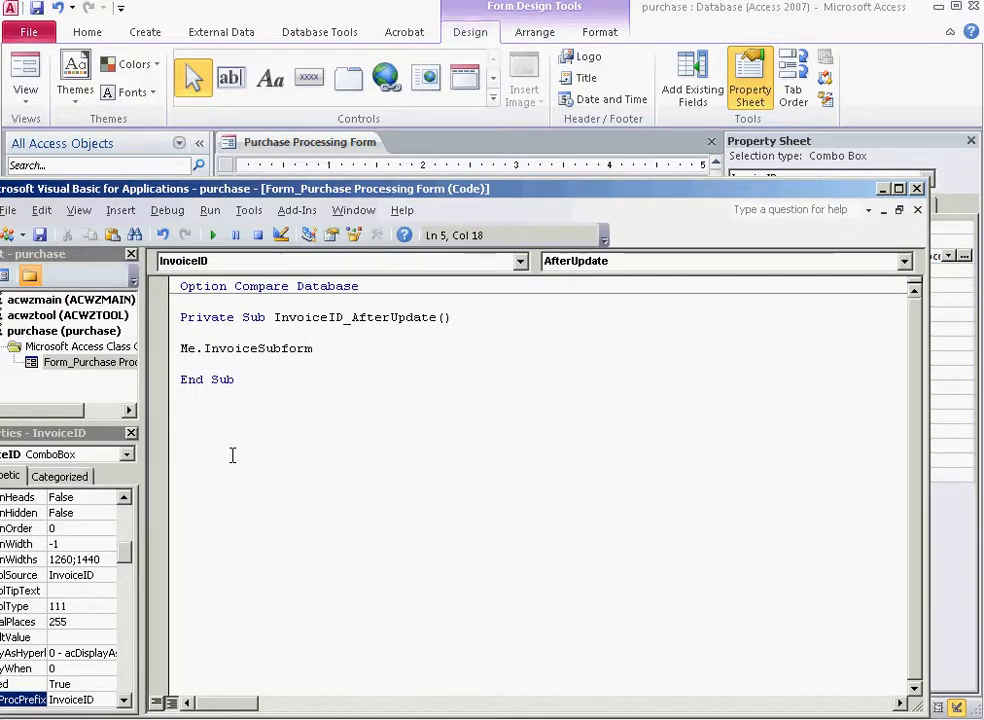
type(".")
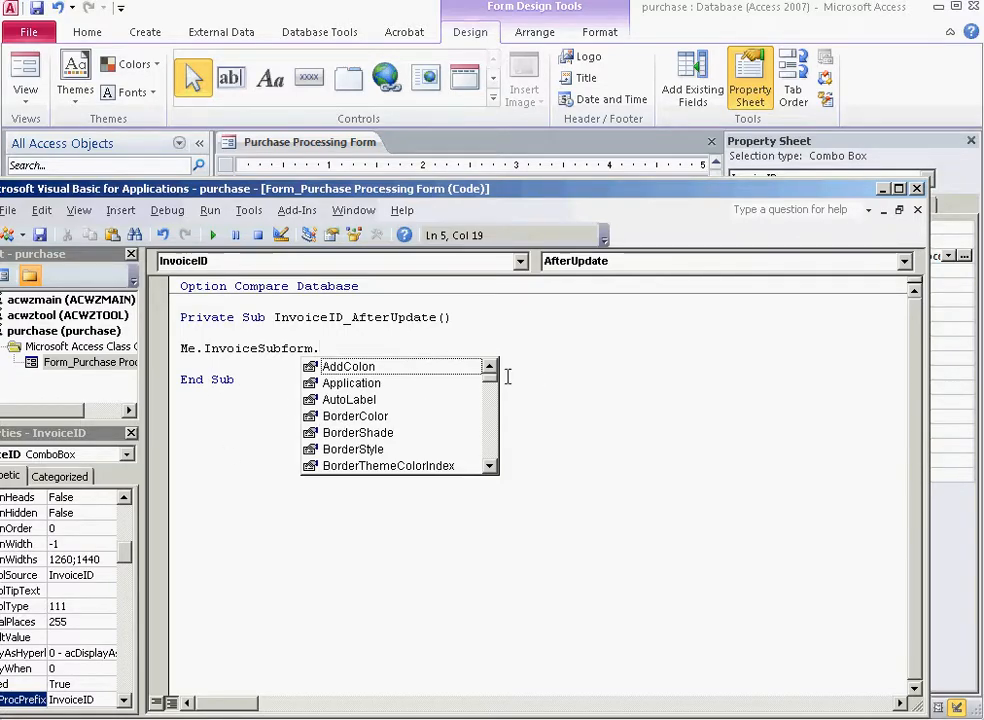
type("R")
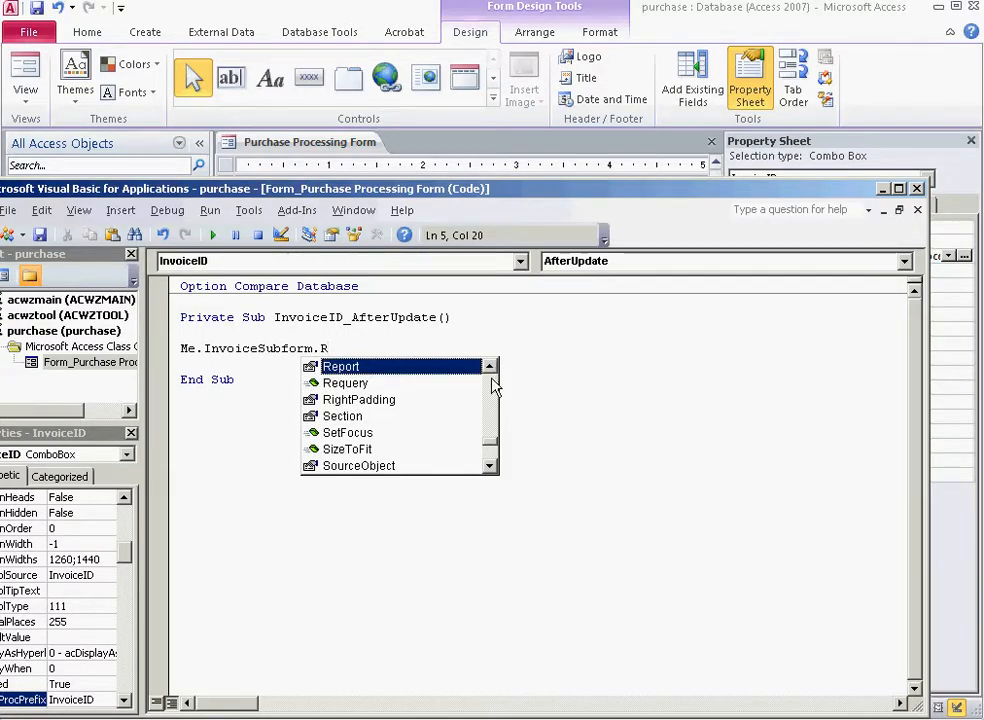
left_click(345, 385)
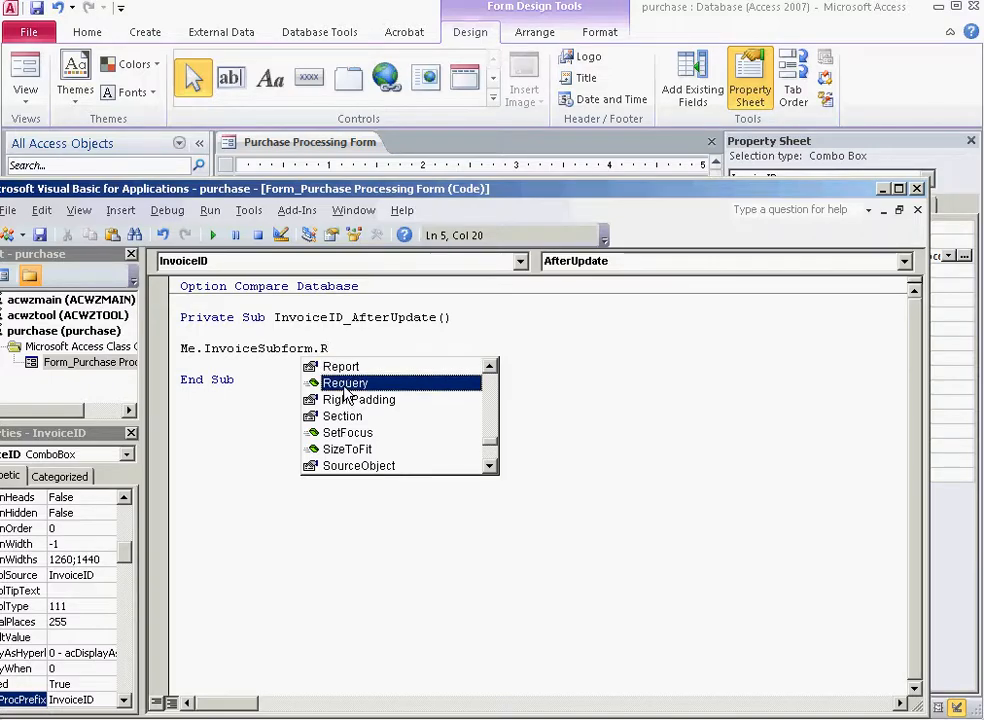
double_click(345, 390)
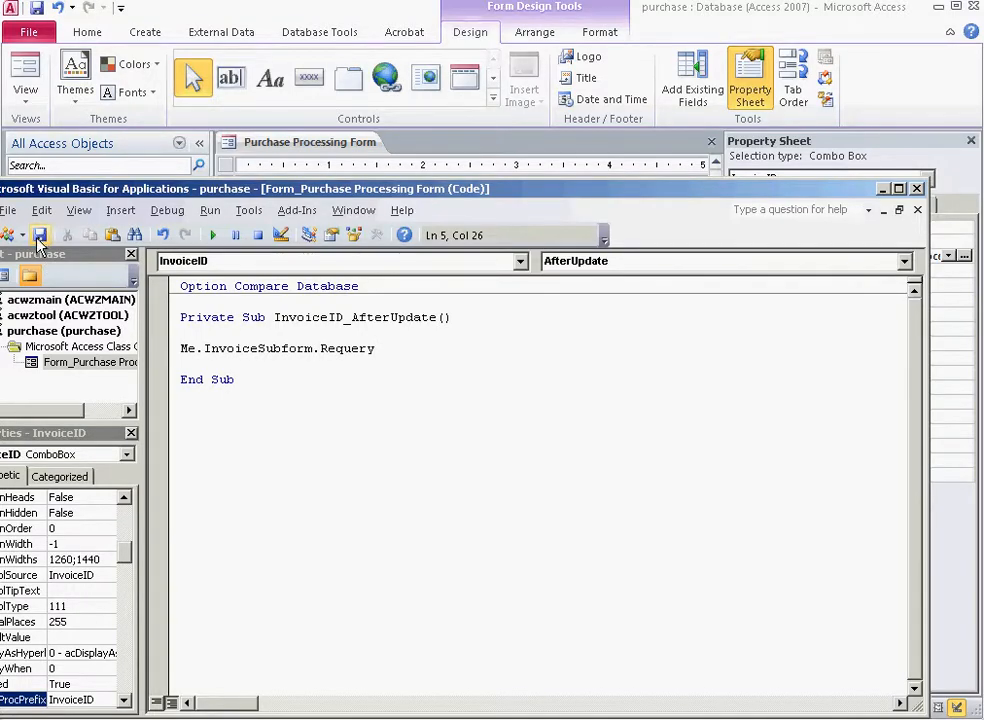
Step: Close the code editor and the property sheet, and display the Purchase Processing Form in Form View
left_click(917, 190)
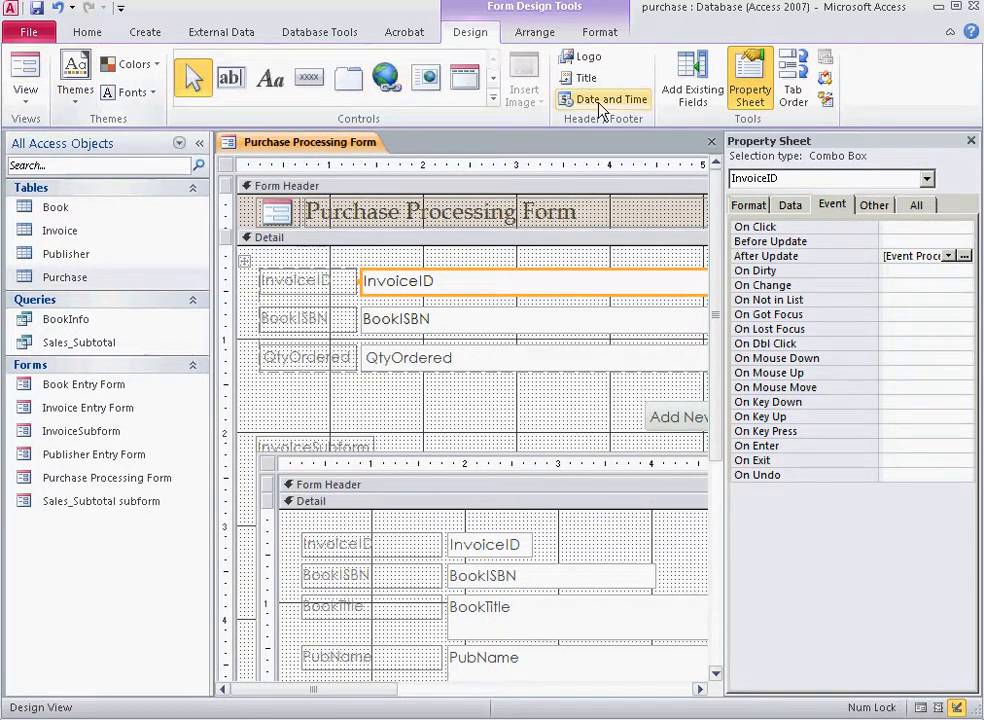
left_click(970, 140)
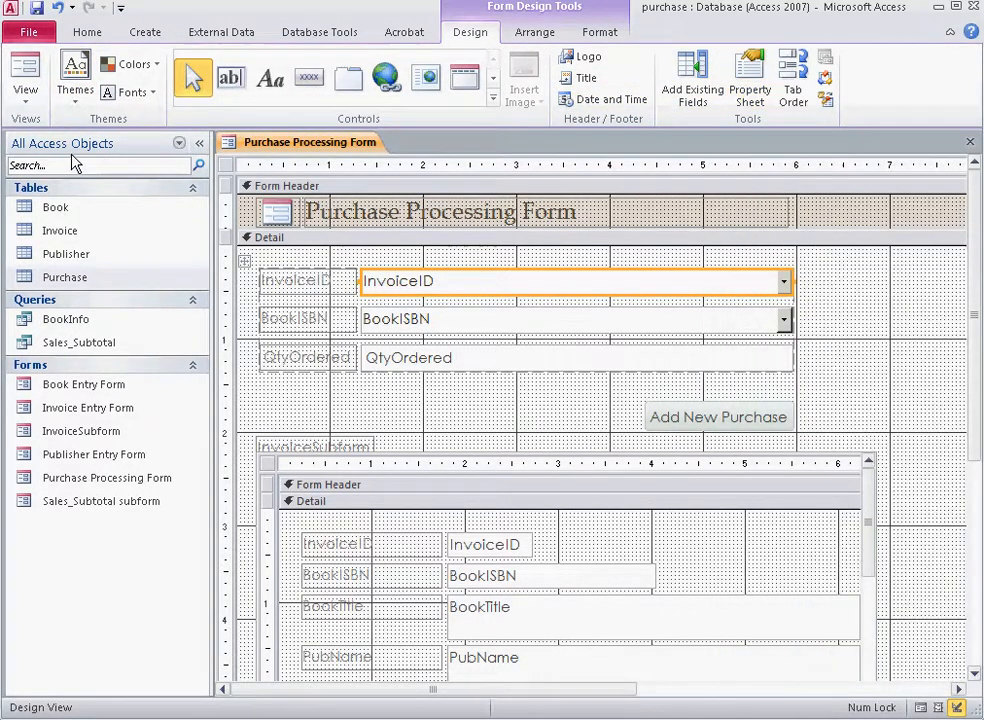
left_click(31, 77)
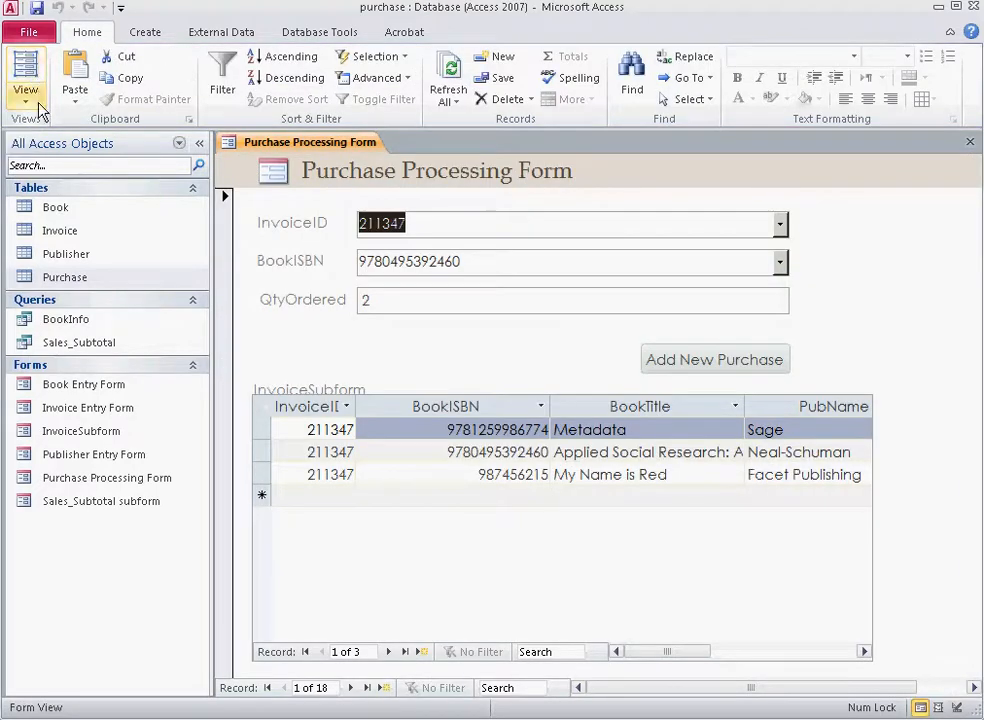
Step: Add book 987456215 (My Name is Red), quantity 2, to the invoice dated 10/22/2011, and reselect that invoice in the next new record
left_click(718, 371)
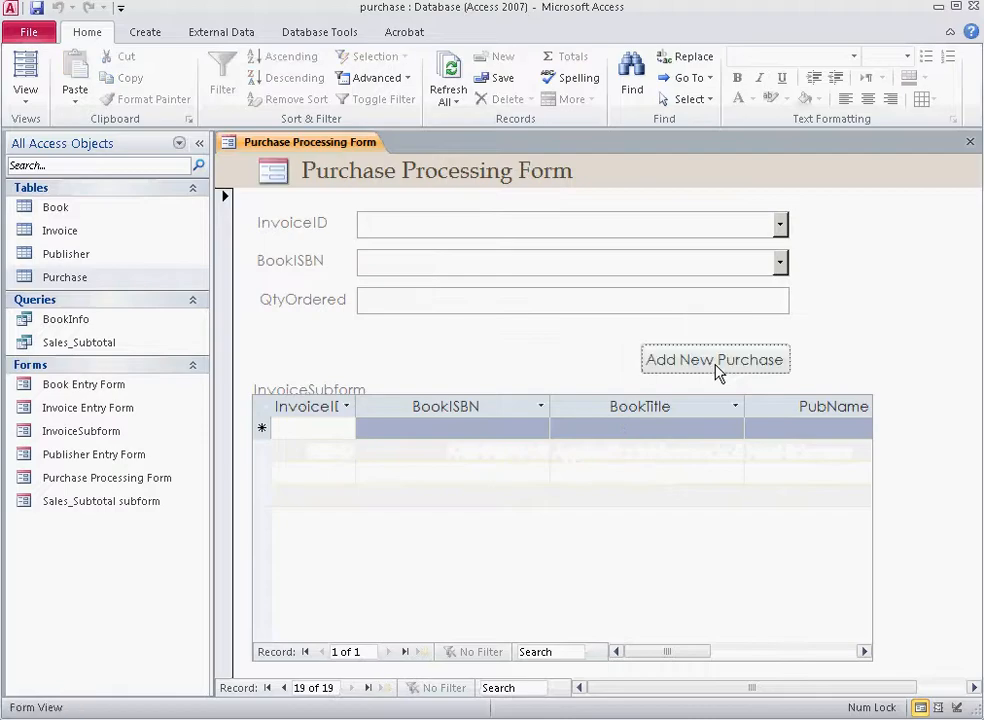
left_click(781, 225)
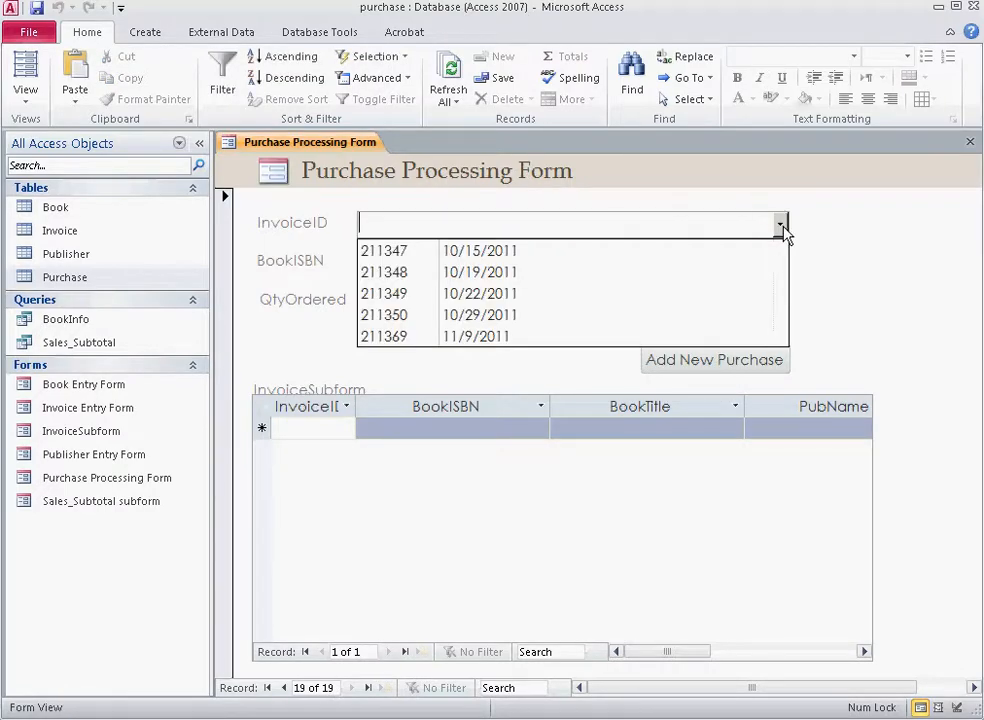
left_click(643, 294)
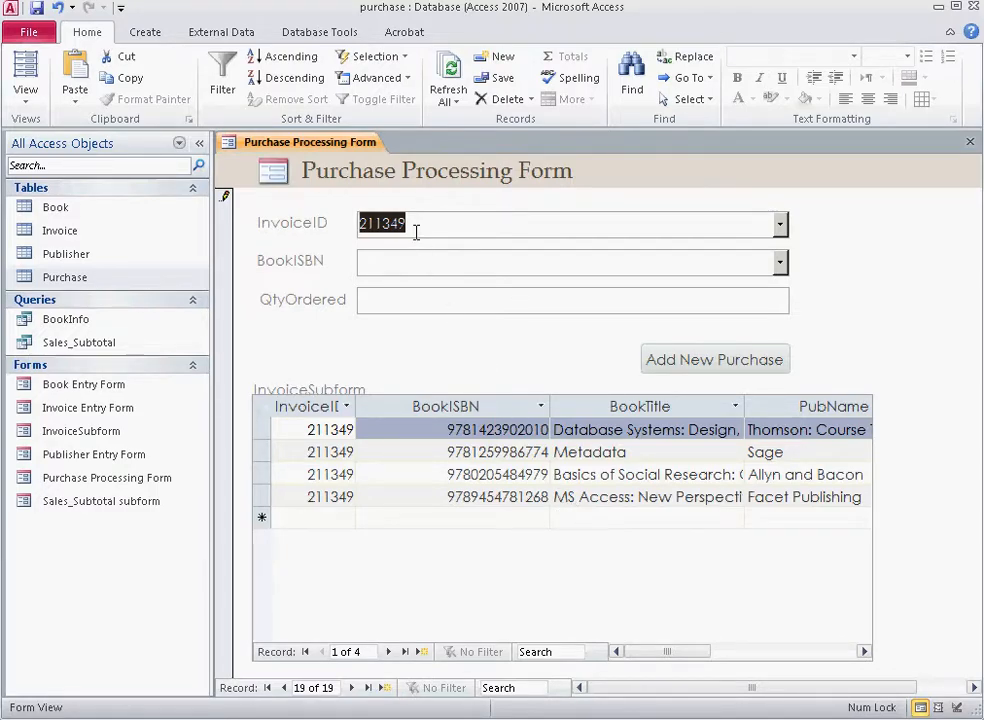
left_click(780, 263)
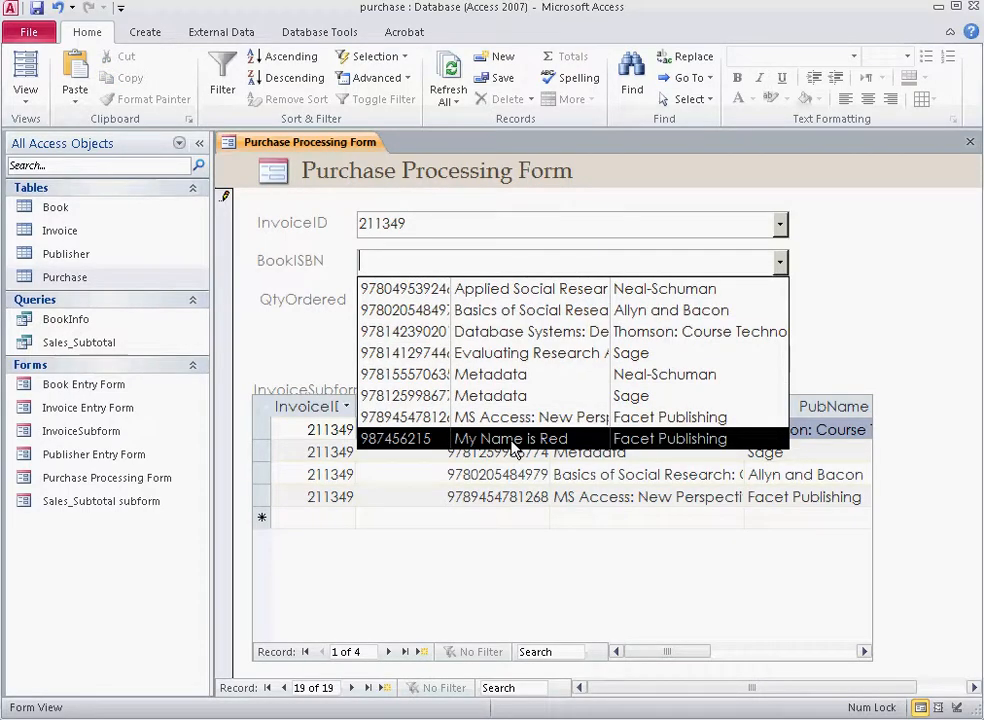
left_click(440, 438)
left_click(426, 301)
type("2")
left_click(670, 359)
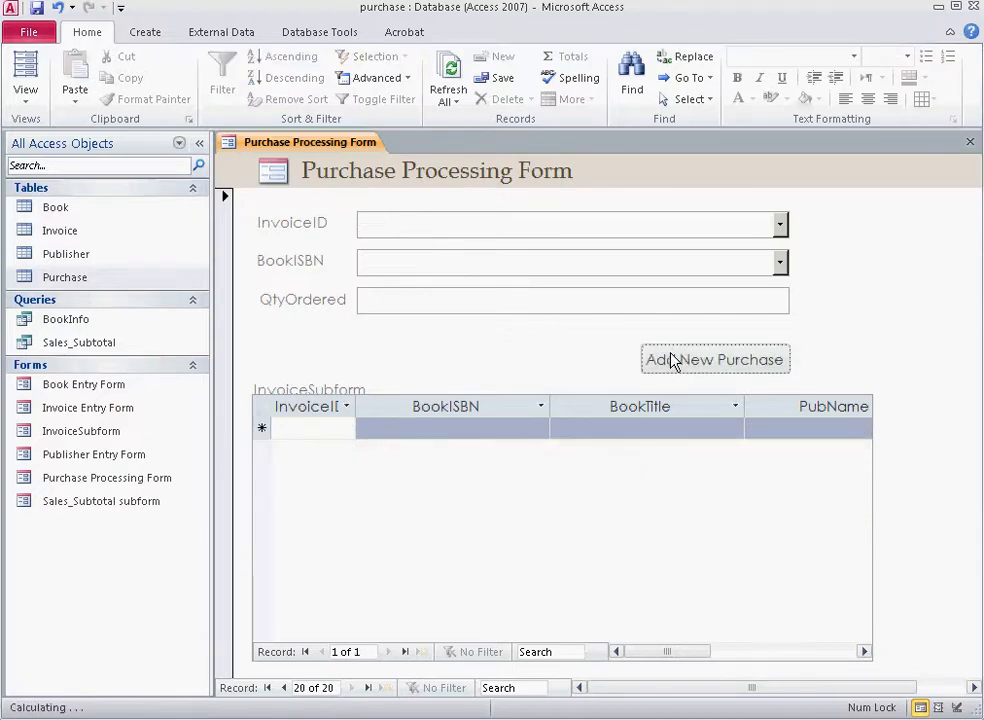
left_click(779, 226)
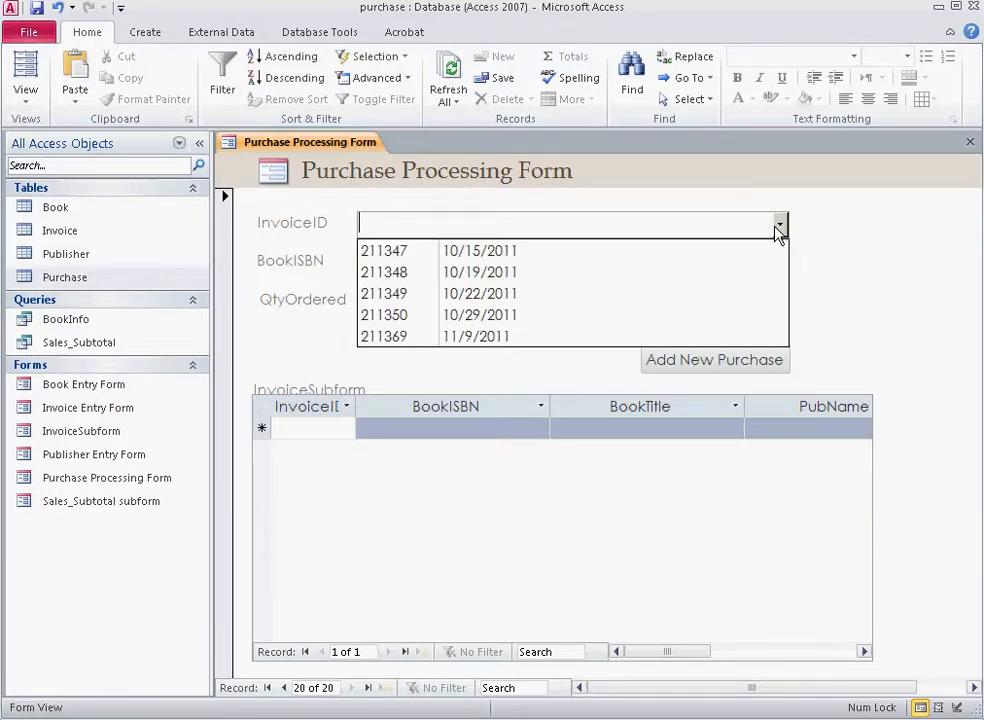
left_click(720, 294)
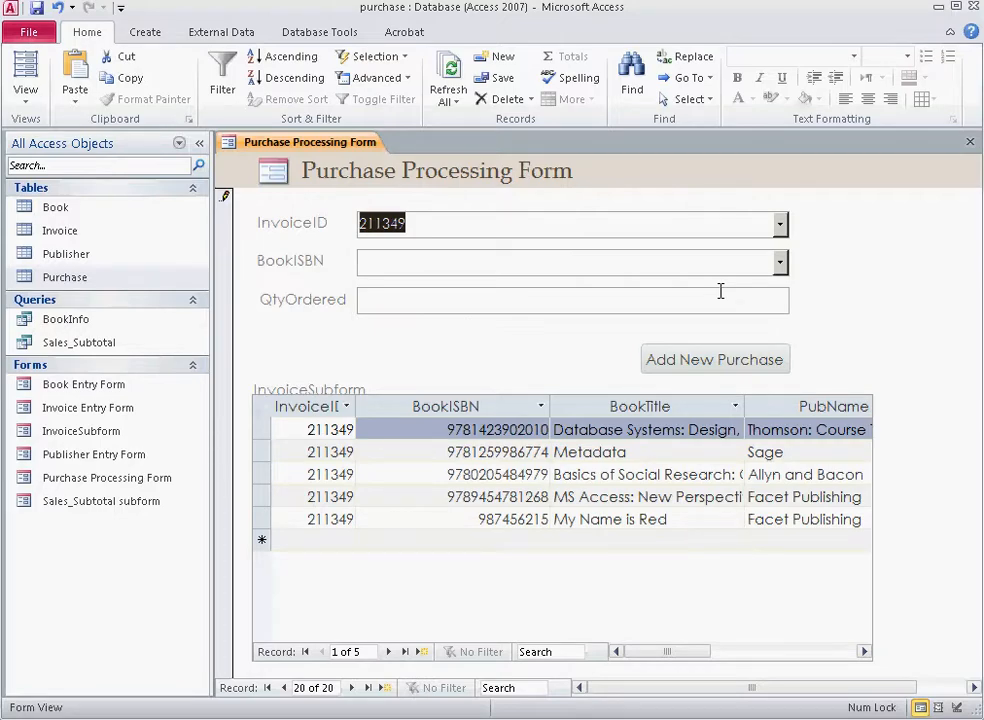